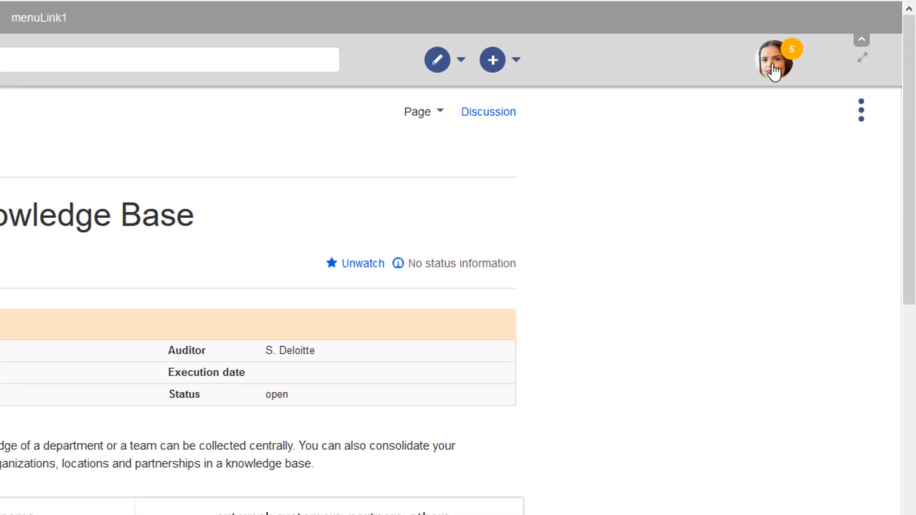
# - Add an introduction about the coffee machine and office dog Luminus plus four bulleted IT duties to the own user profile page, and save it
pyautogui.click(774, 72)
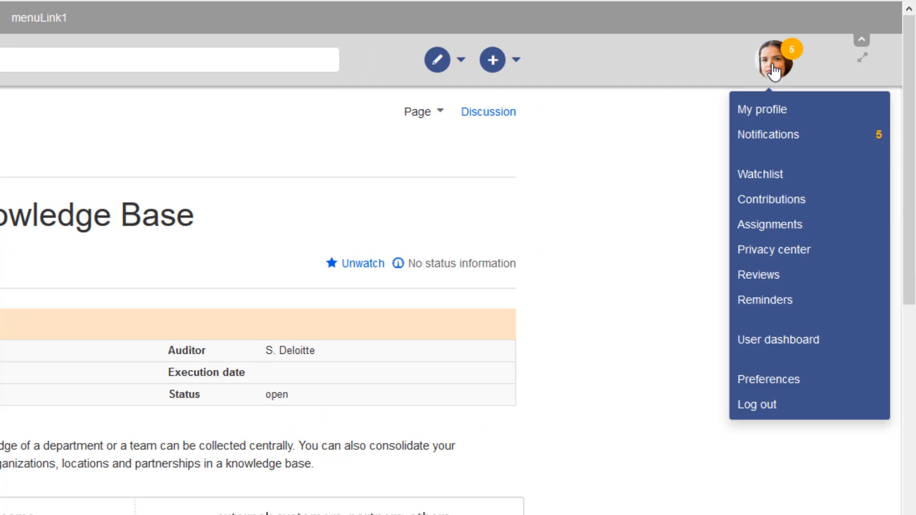
pyautogui.click(772, 112)
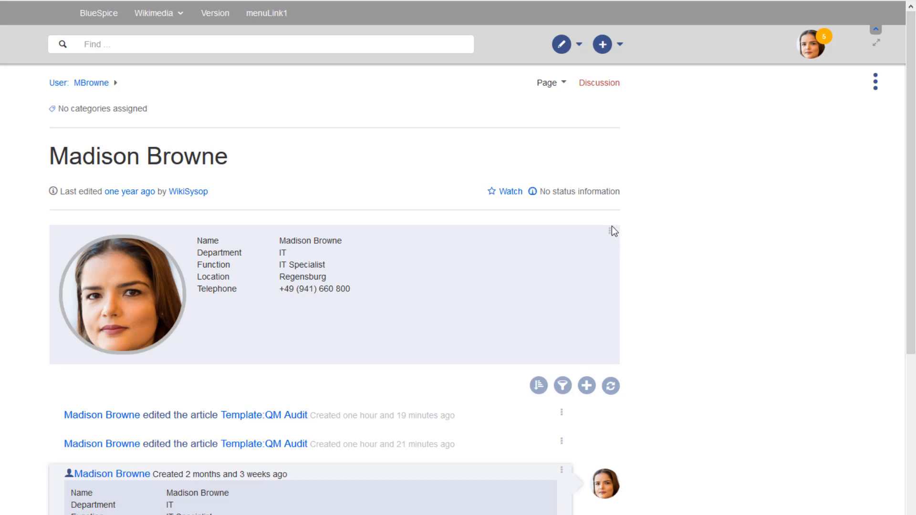
pyautogui.click(611, 231)
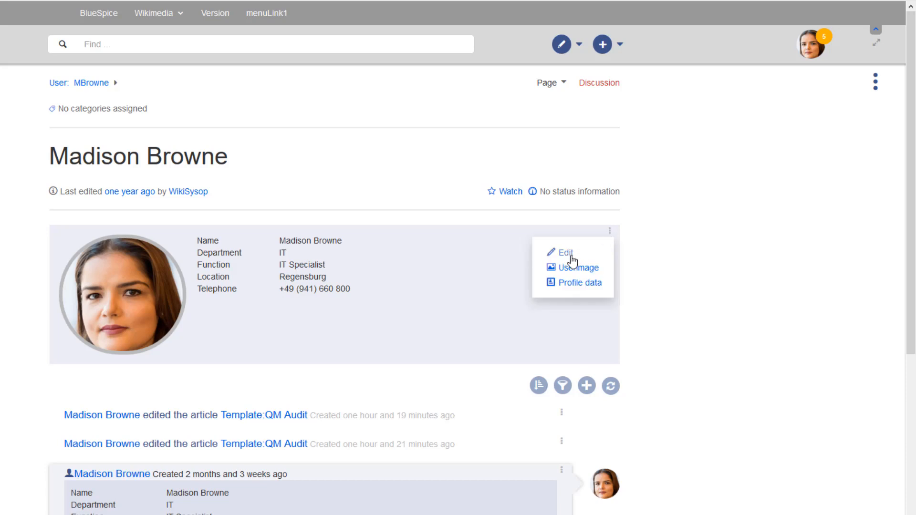
pyautogui.click(572, 254)
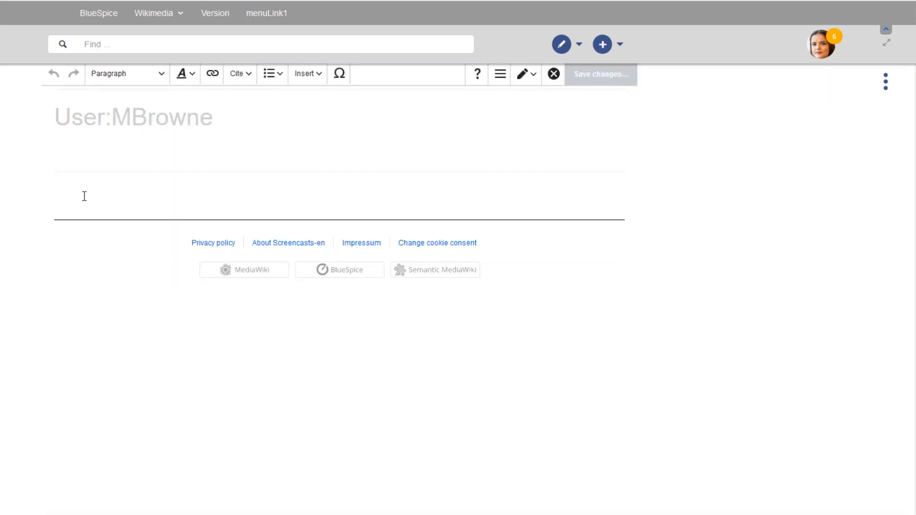
pyautogui.write('When I am not hanging around the coffee machine or playing with our office dog Dumpling, you can probably find me:  * developing and implementing infrastructure inspection plans to ensure network quality * installing and hardwiring hardware and infrastructure upgrades * performing regular network security checks and updates * analyzing network KPIs and presenting my findings to non-technical stakeholders')
pyautogui.moveTo(516, 282); pyautogui.dragTo(530, 138)
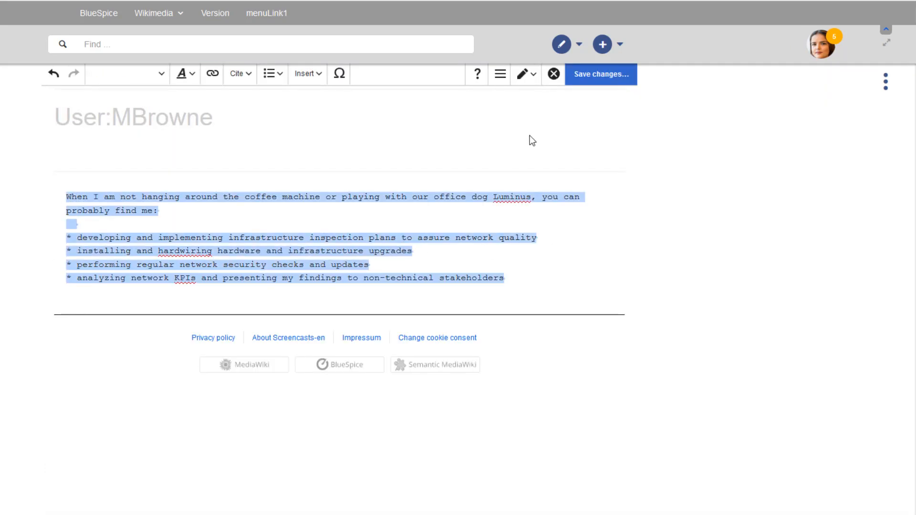
pyautogui.click(586, 84)
pyautogui.click(591, 104)
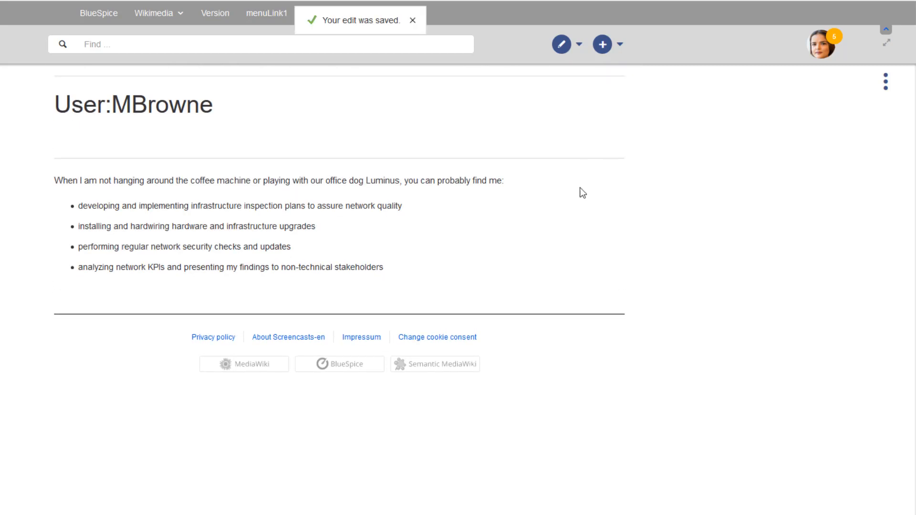
# - Replace the profile picture with an automatically generated avatar
pyautogui.click(610, 232)
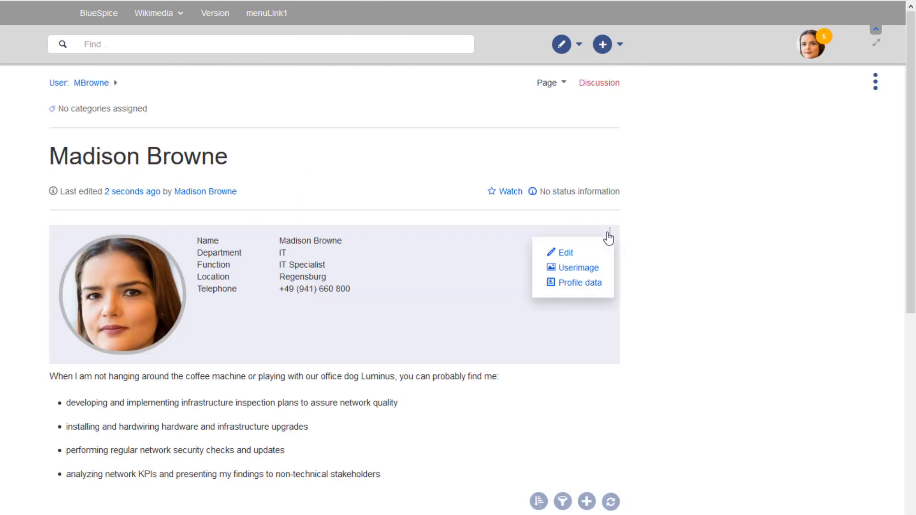
pyautogui.click(581, 273)
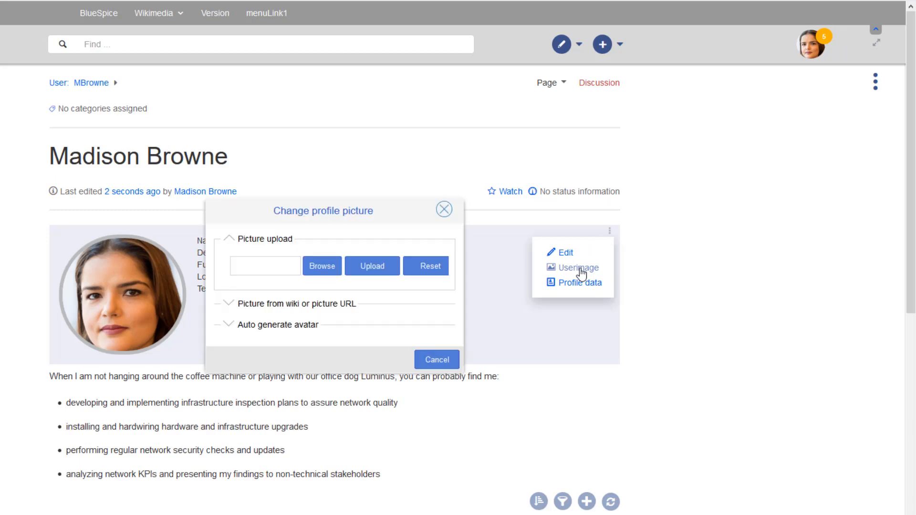
pyautogui.click(230, 326)
pyautogui.click(314, 348)
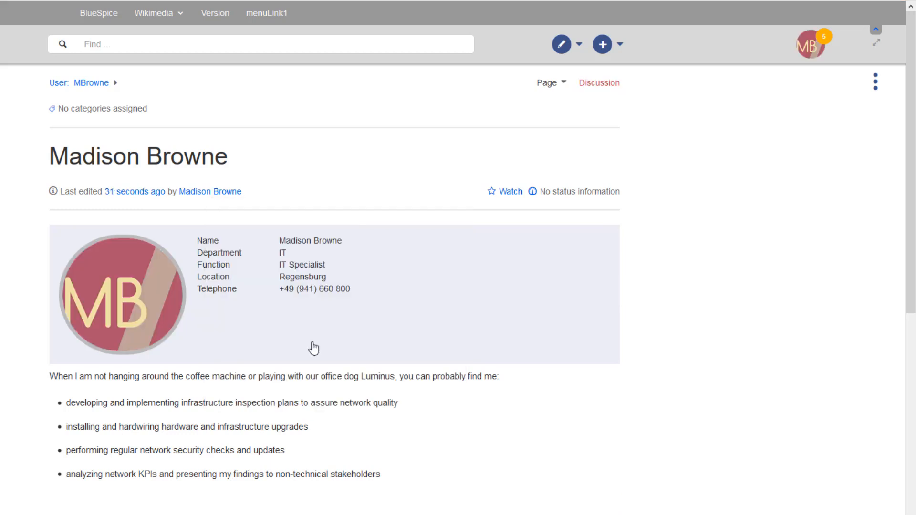
# - Set the location in the profile data to Paris and post the change
pyautogui.click(610, 232)
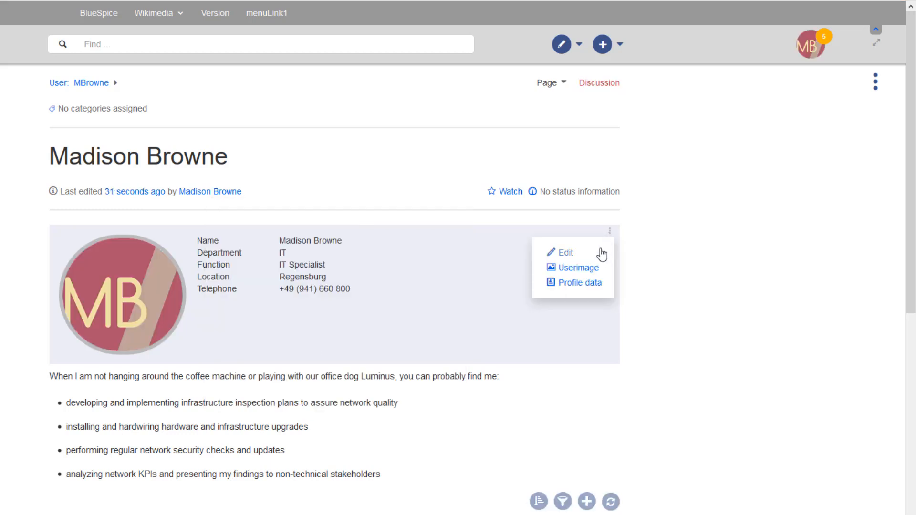
pyautogui.click(590, 288)
pyautogui.scroll(-2, 588, 286)
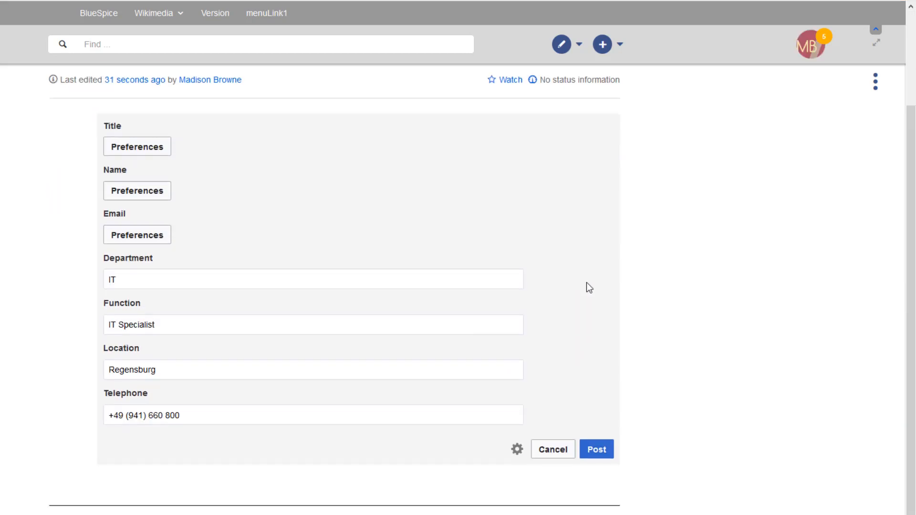
pyautogui.click(184, 370)
pyautogui.hotkey('ctrl', 'a')
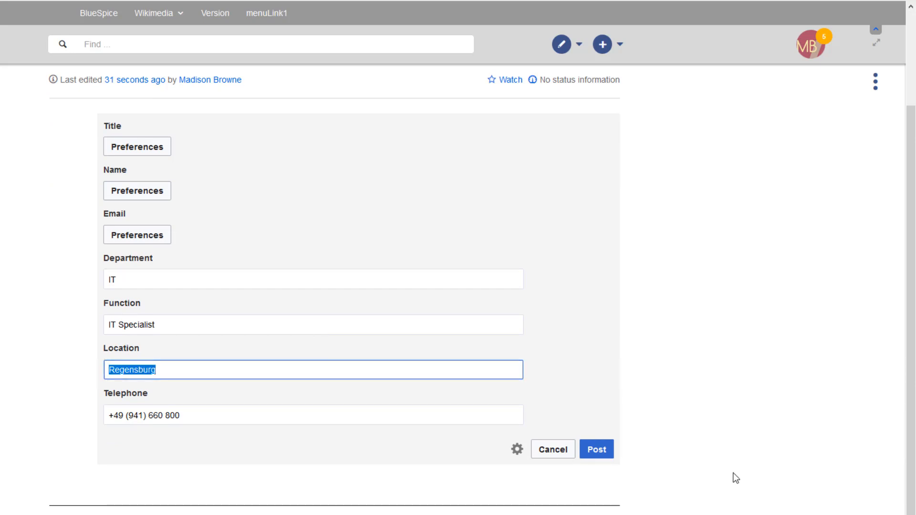
pyautogui.write('Paris')
pyautogui.click(604, 448)
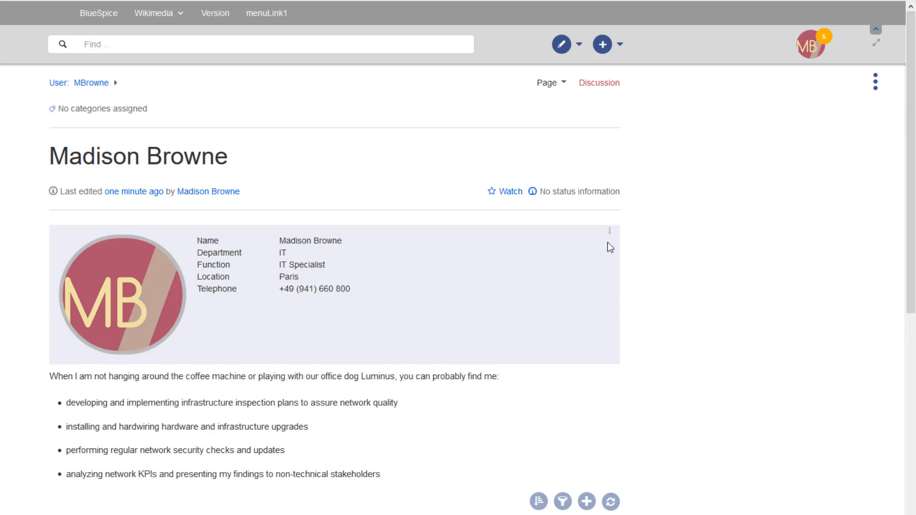
# - Go from the profile data's name entry to the preferences and add a middle initial to the real name
pyautogui.click(609, 232)
pyautogui.click(587, 285)
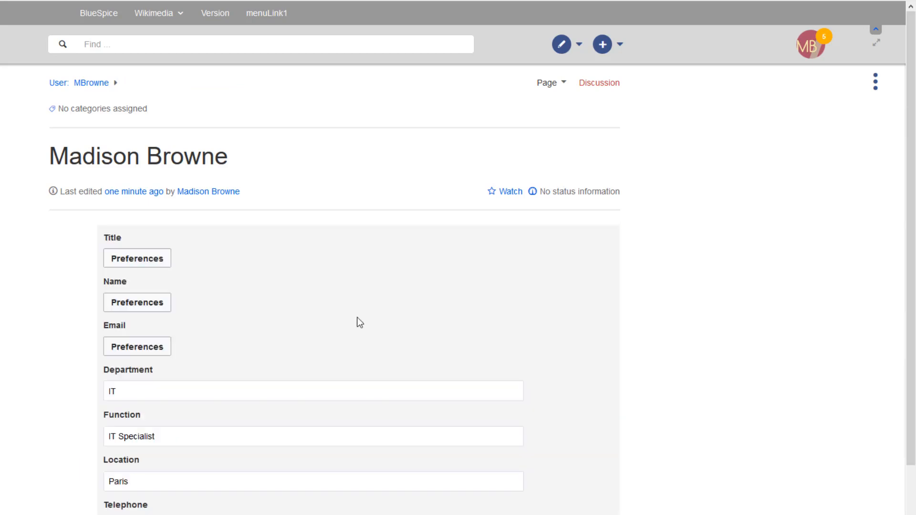
pyautogui.click(119, 305)
pyautogui.click(214, 247)
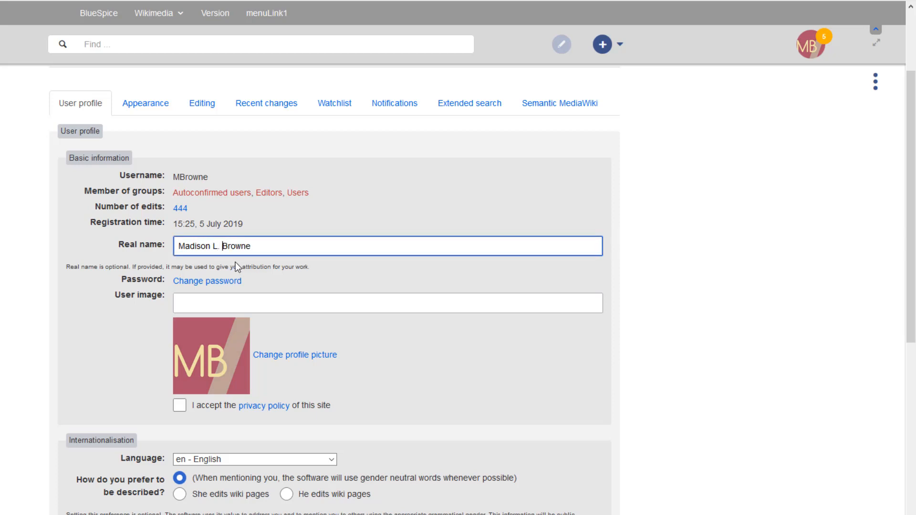
pyautogui.click(629, 285)
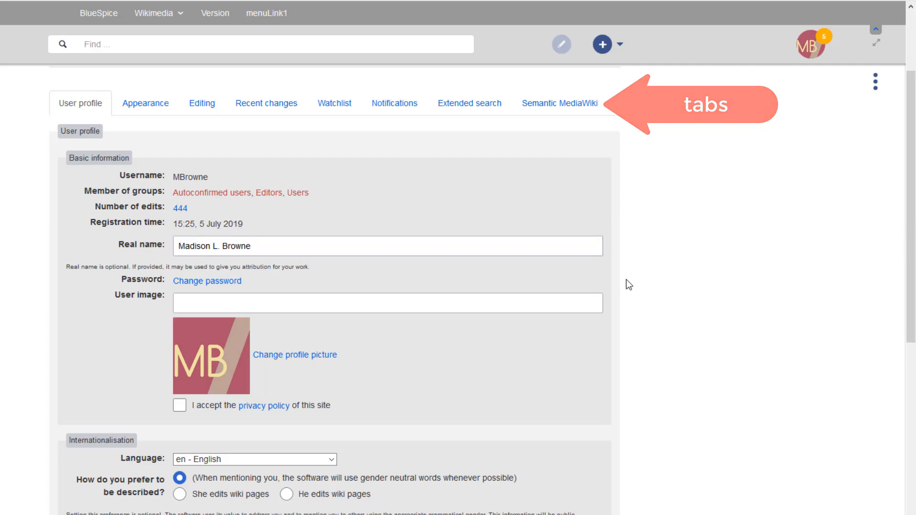
# - Try de - Deutsch as the interface language and set it back to en - English
pyautogui.scroll(-2, 632, 299)
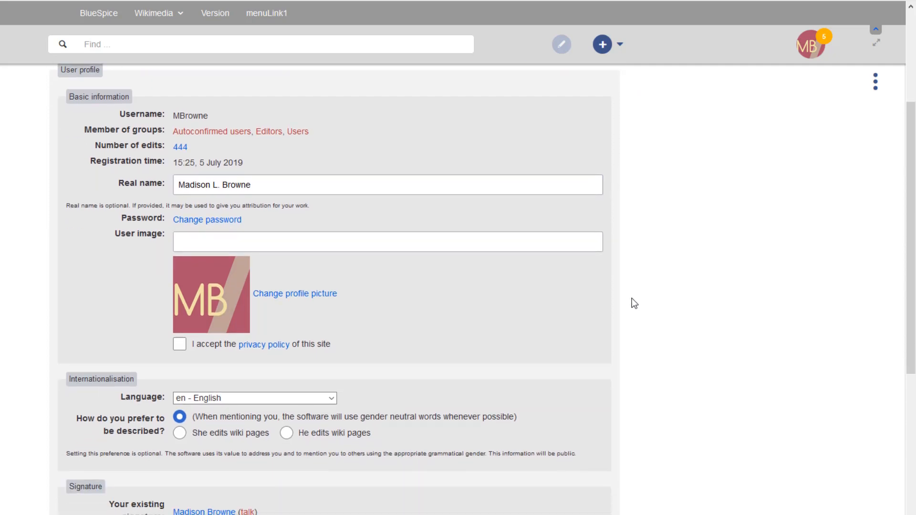
pyautogui.scroll(-3, 632, 299)
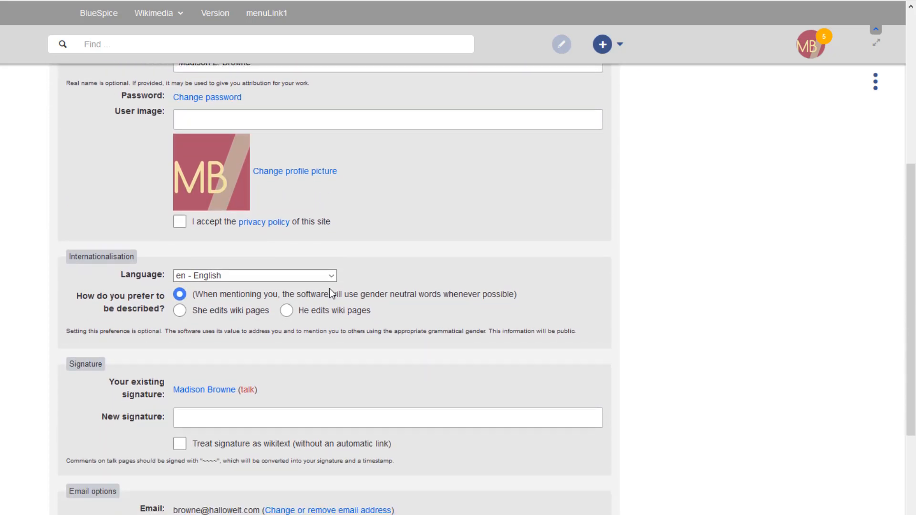
pyautogui.click(332, 276)
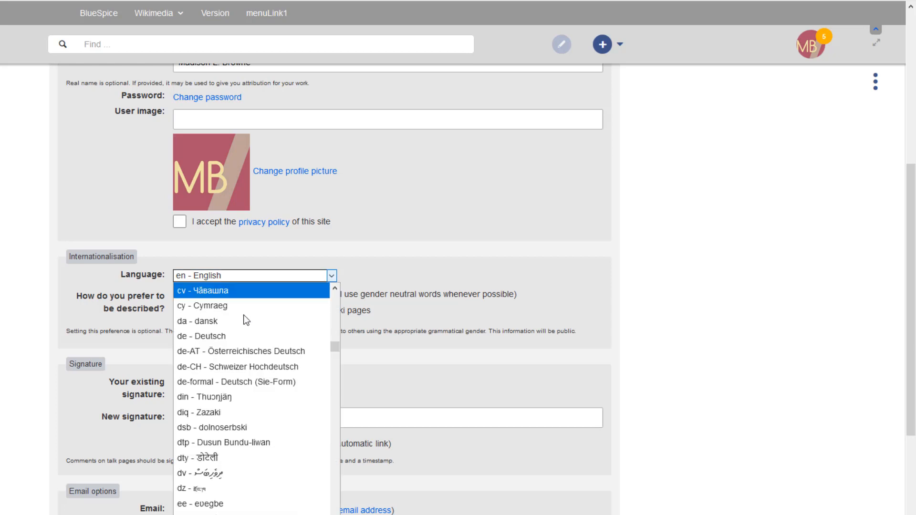
pyautogui.click(221, 336)
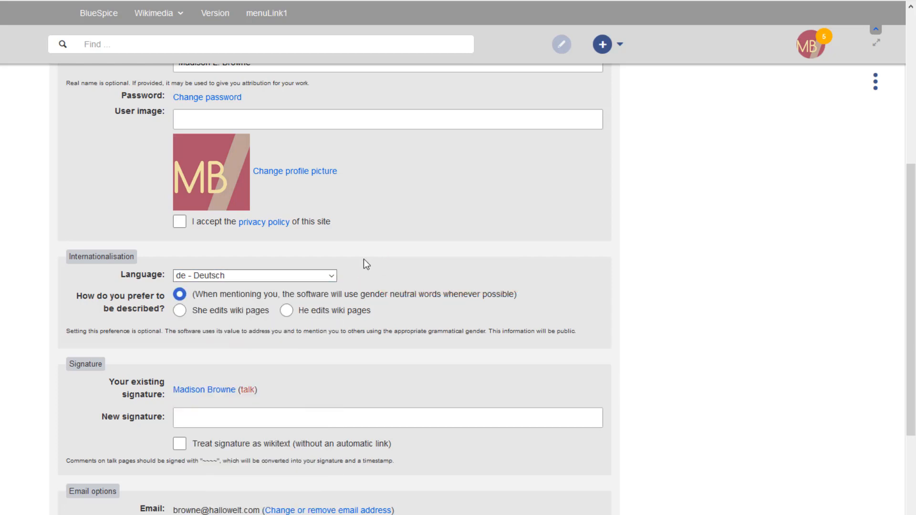
pyautogui.click(332, 277)
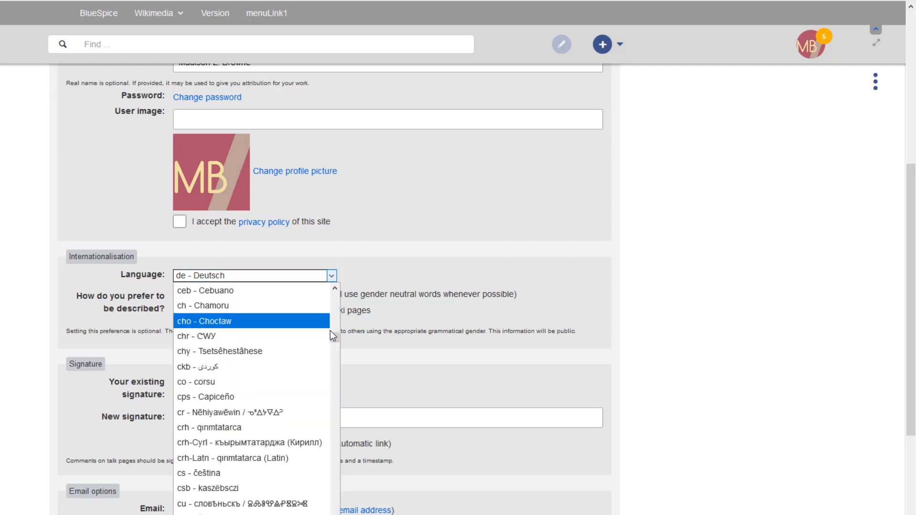
pyautogui.moveTo(336, 339); pyautogui.dragTo(336, 355)
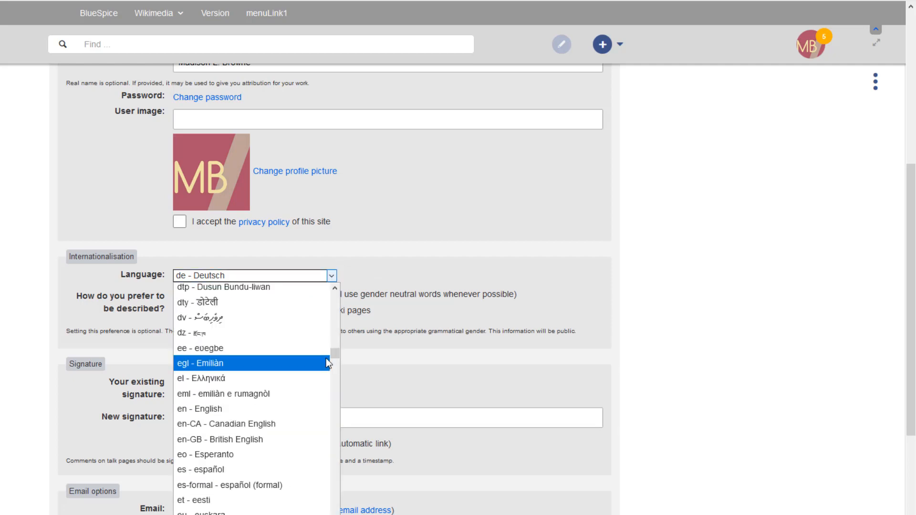
pyautogui.click(225, 408)
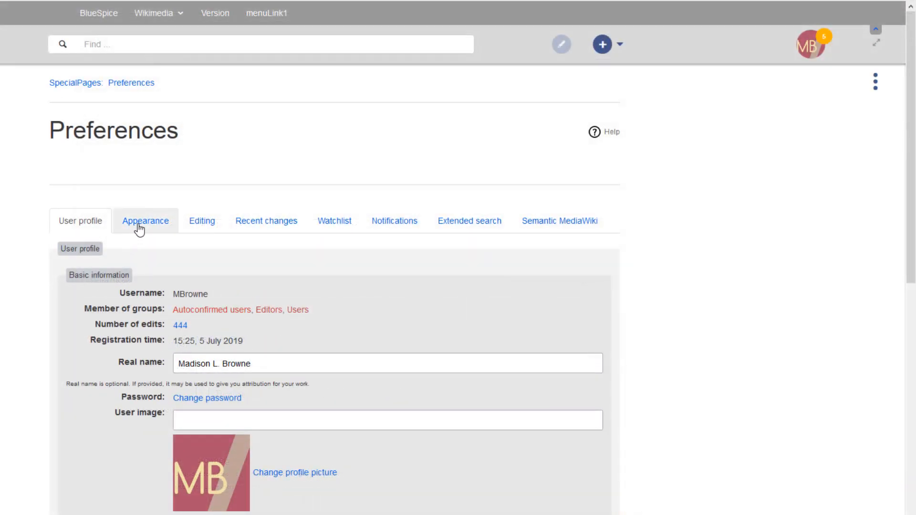
# - Set the time zone in the appearance preferences to Europe/Paris
pyautogui.click(139, 225)
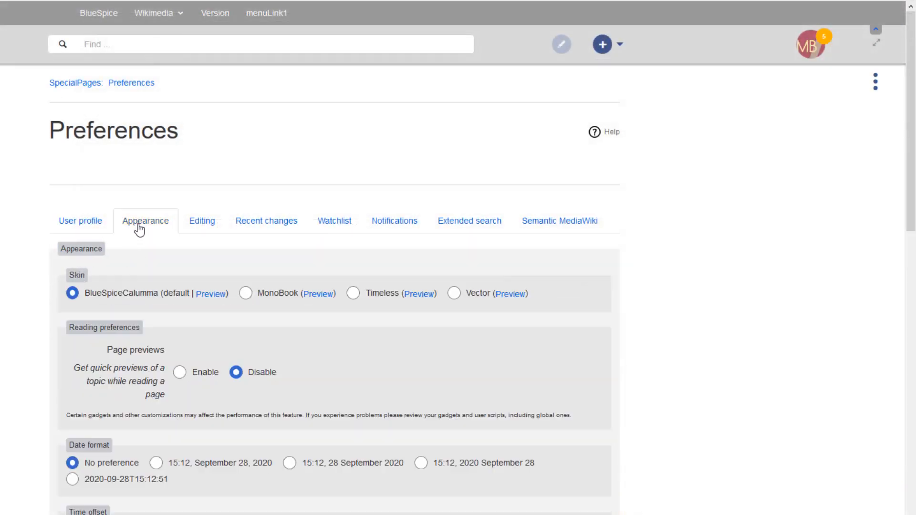
pyautogui.scroll(-4, 268, 337)
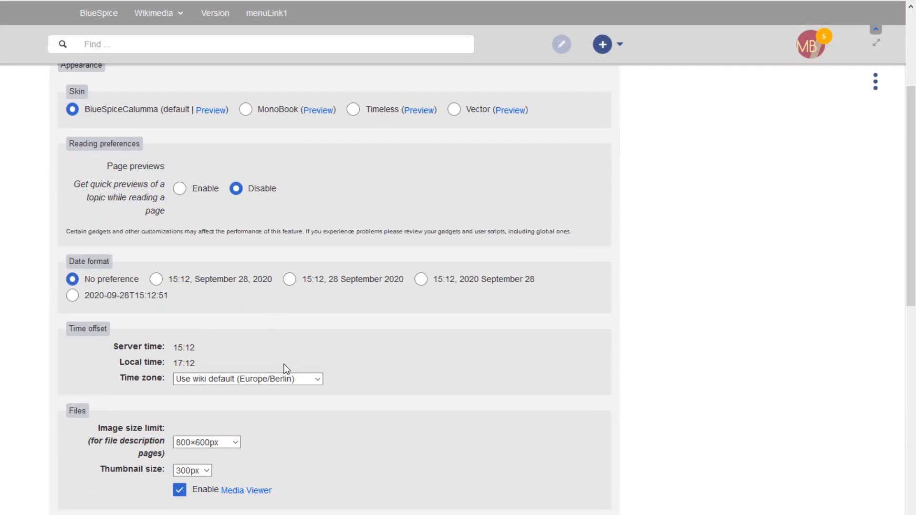
pyautogui.click(286, 379)
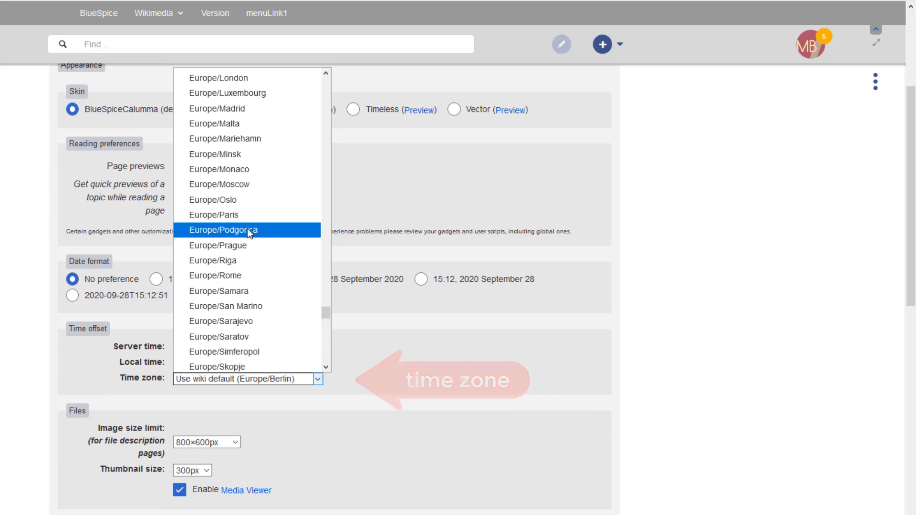
pyautogui.click(235, 216)
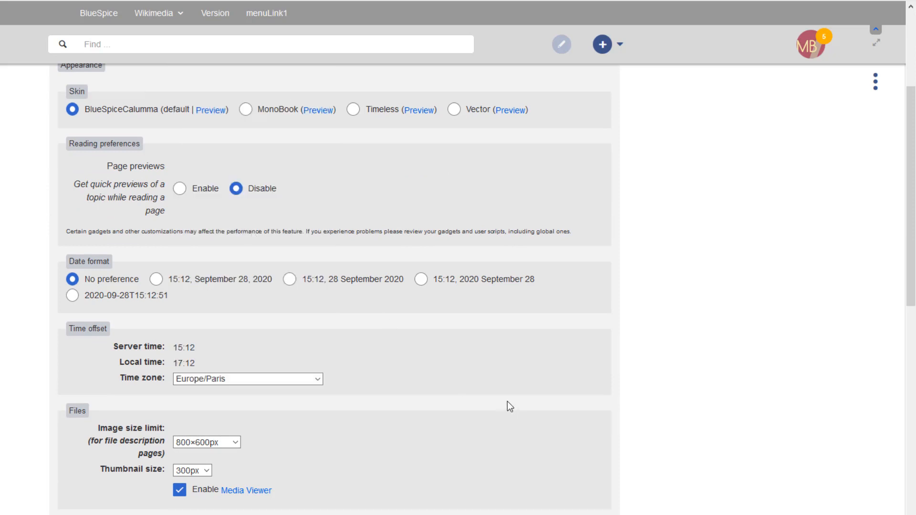
# - Enable automatically adding pages and files that are edited, moved or deleted in the advanced watchlist preferences
pyautogui.scroll(4, 508, 402)
pyautogui.click(328, 231)
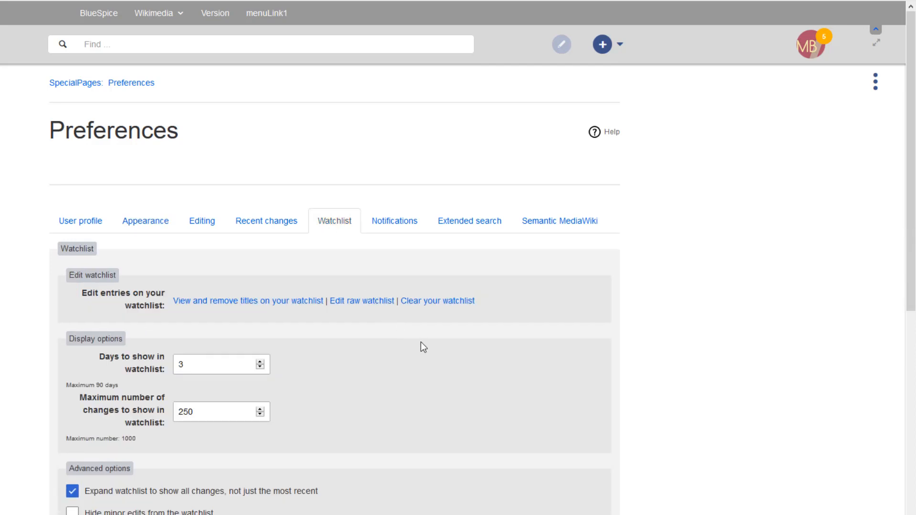
pyautogui.scroll(-5, 391, 343)
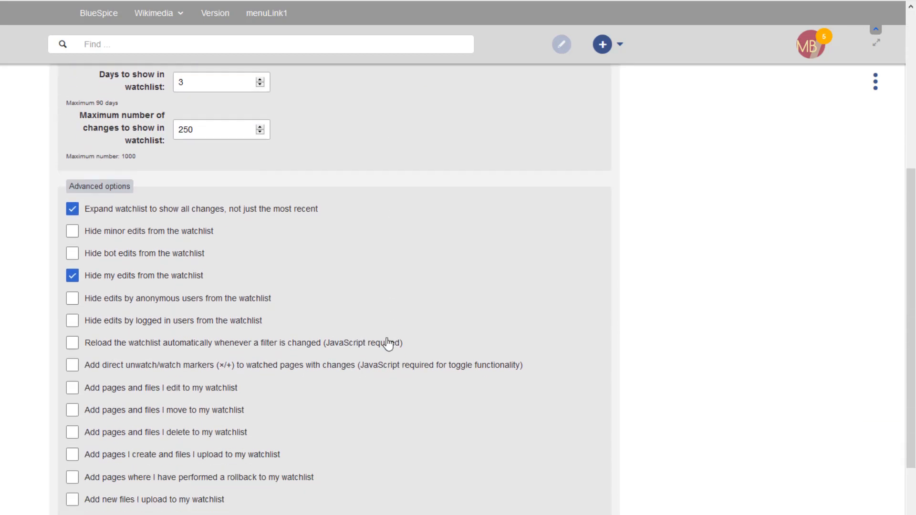
pyautogui.scroll(-2, 388, 343)
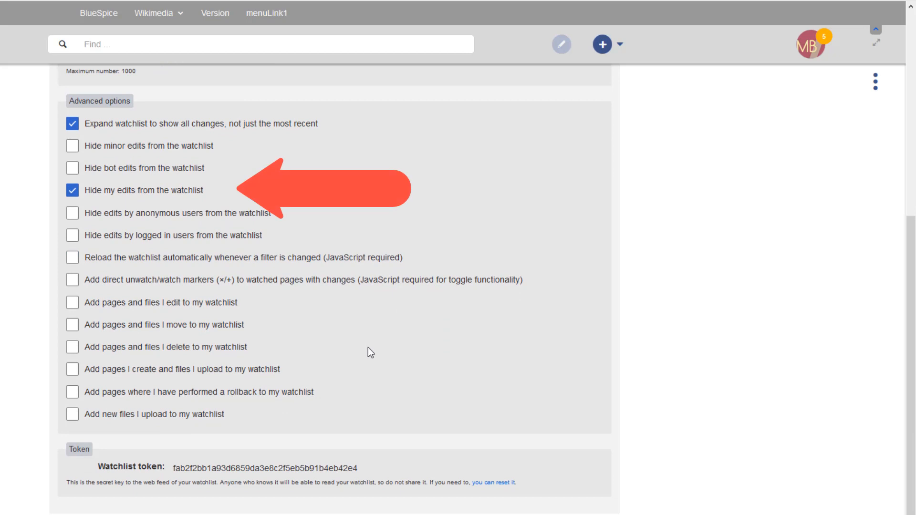
pyautogui.click(73, 308)
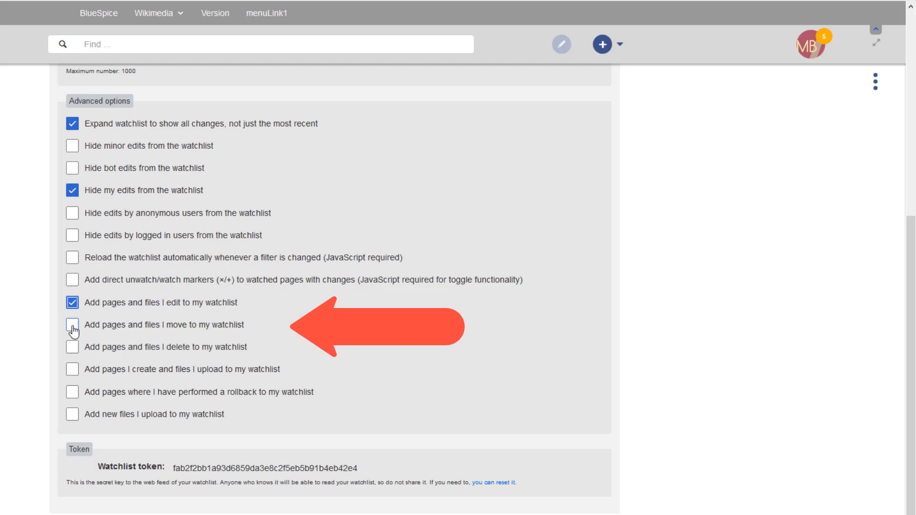
pyautogui.click(72, 328)
pyautogui.click(75, 351)
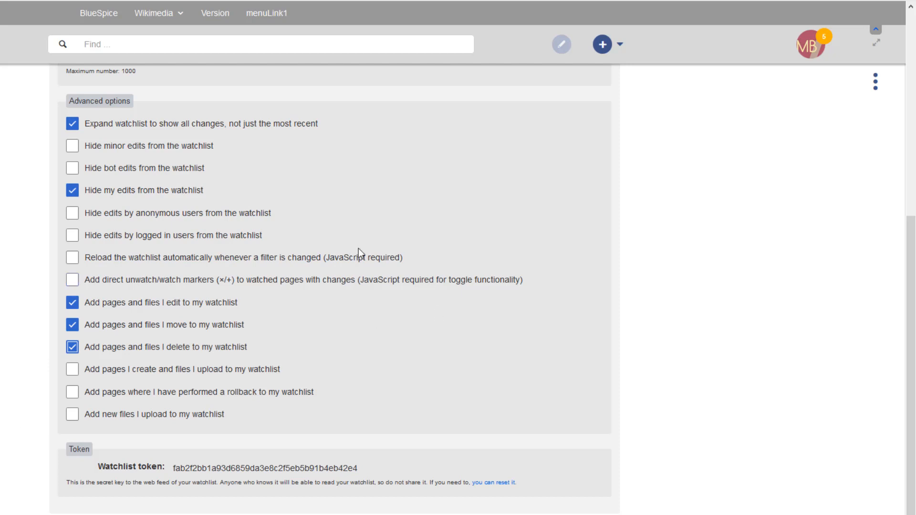
# - Enable email notifications for page assignments in the notification preferences
pyautogui.scroll(8, 344, 256)
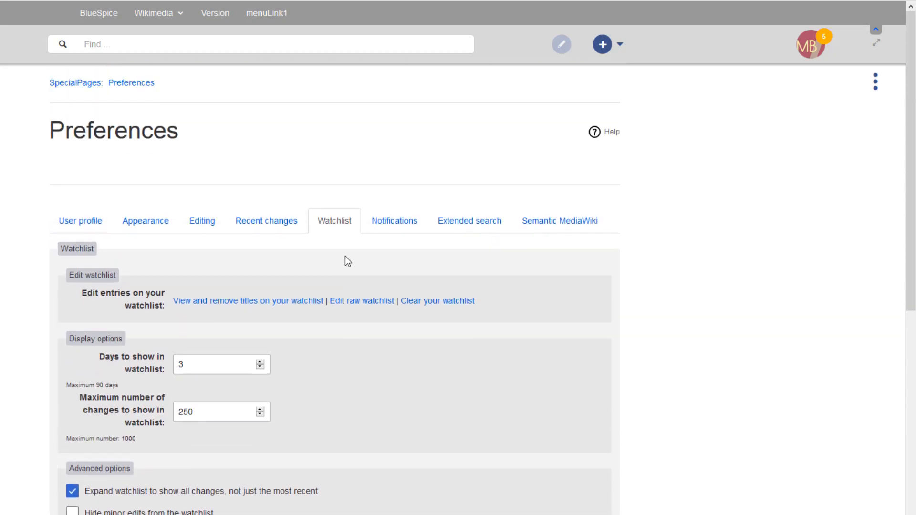
pyautogui.click(395, 234)
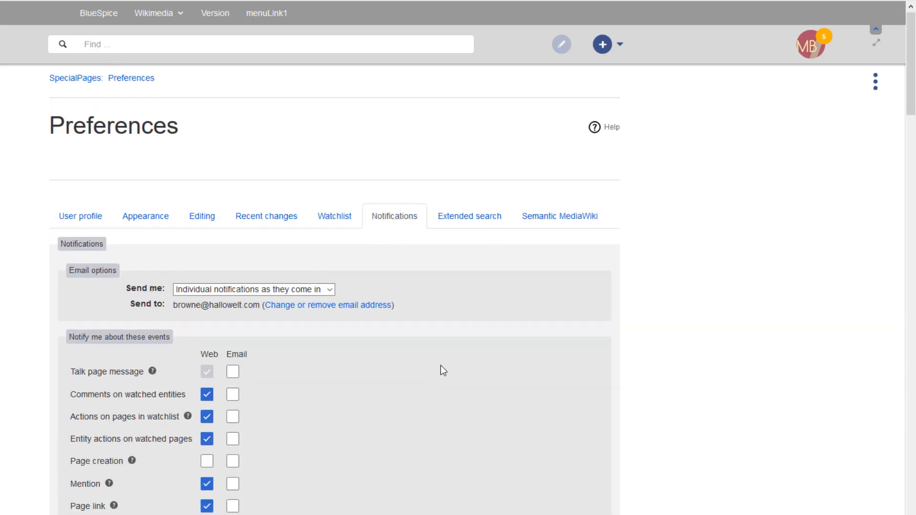
pyautogui.scroll(-4, 441, 366)
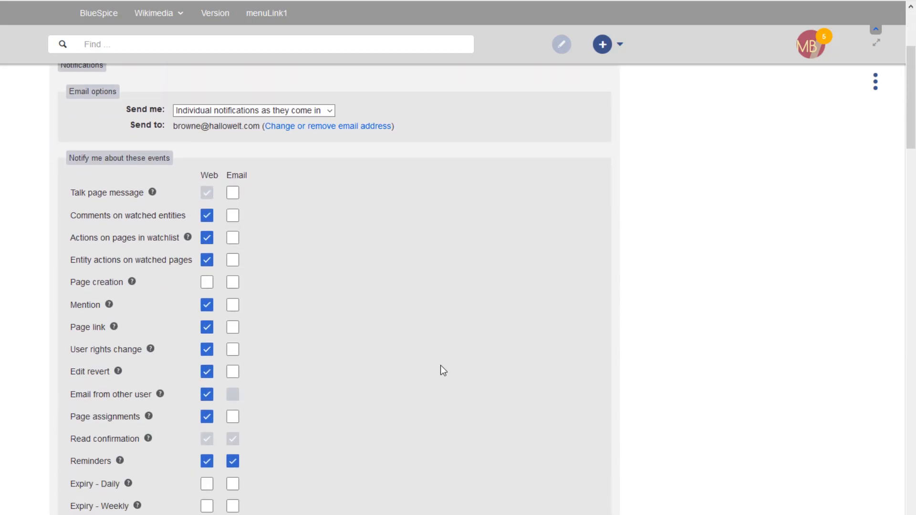
pyautogui.scroll(-1, 443, 370)
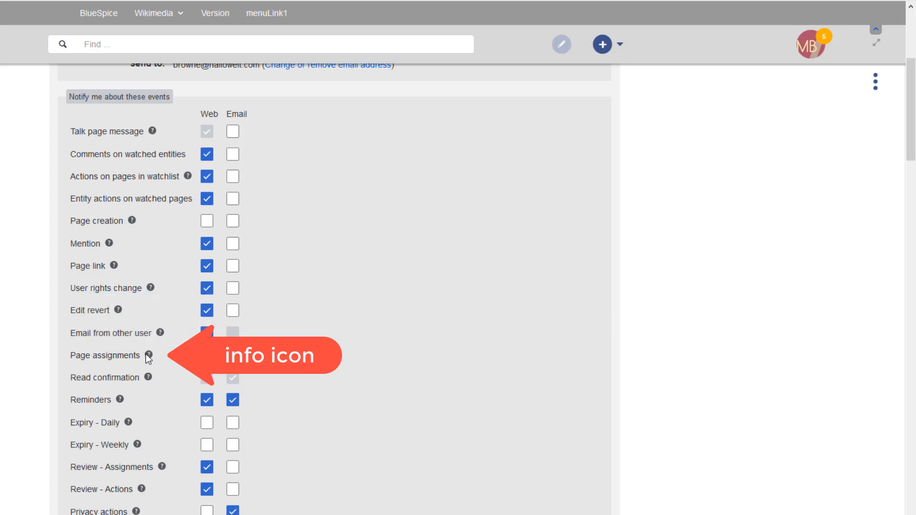
pyautogui.moveTo(149, 358)
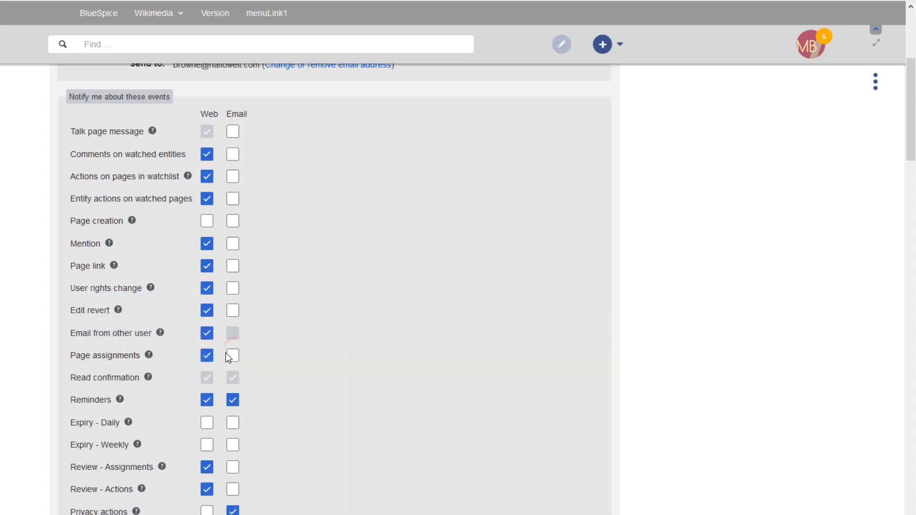
pyautogui.click(232, 356)
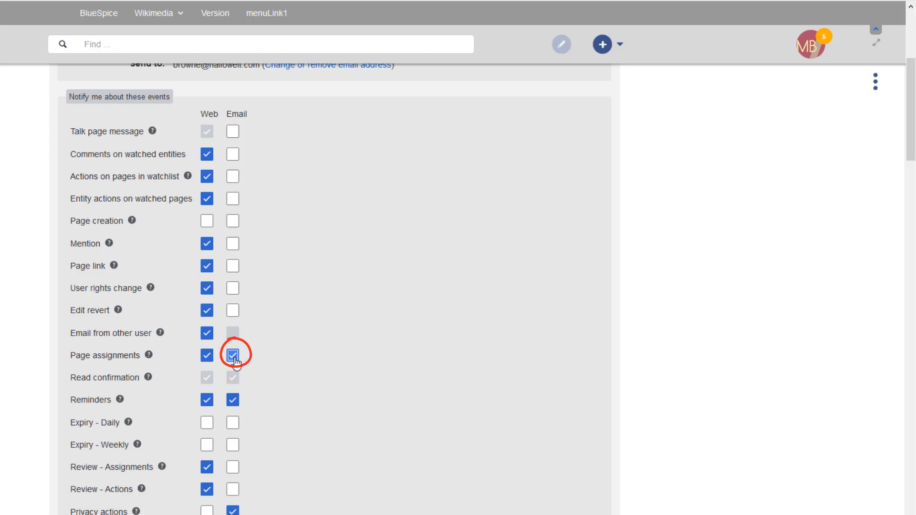
# - Enable page creation notifications for the QM and Products namespaces and for the Occupational Safety category
pyautogui.scroll(-5, 329, 375)
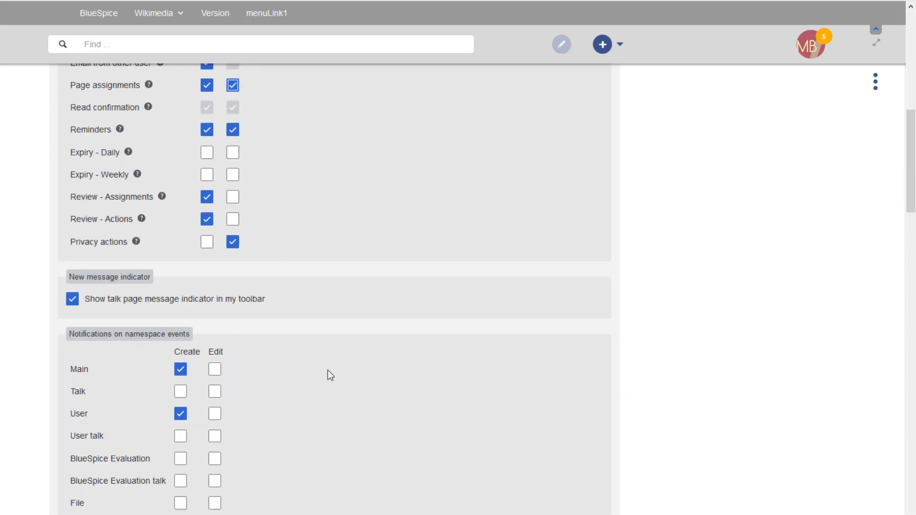
pyautogui.scroll(-9, 327, 370)
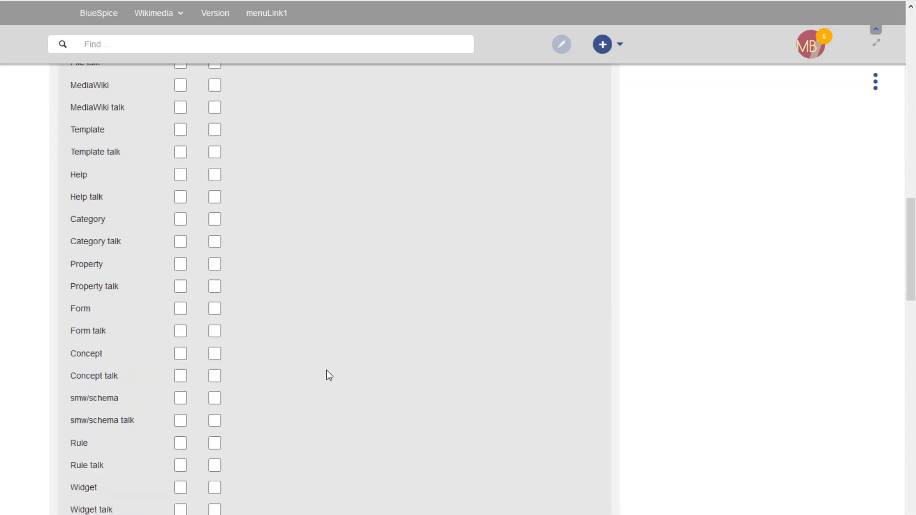
pyautogui.scroll(-9, 327, 376)
pyautogui.click(181, 370)
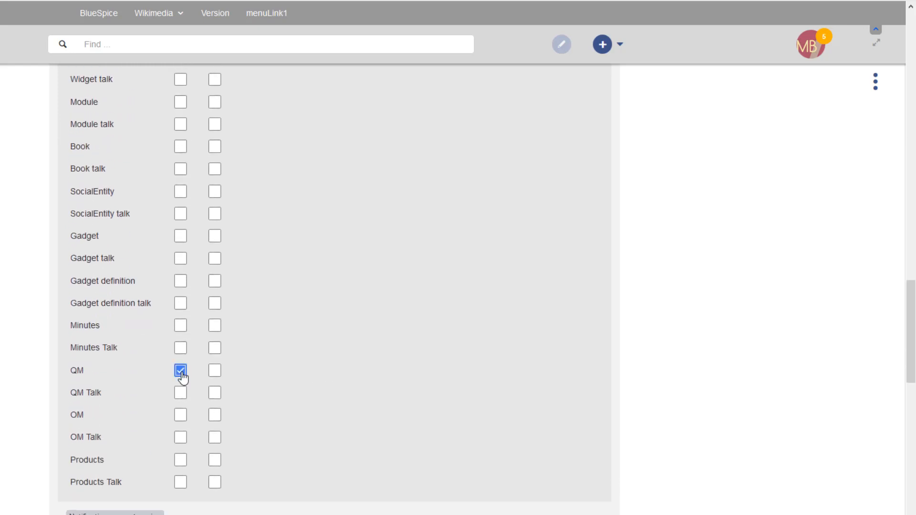
pyautogui.click(180, 460)
pyautogui.scroll(-9, 375, 442)
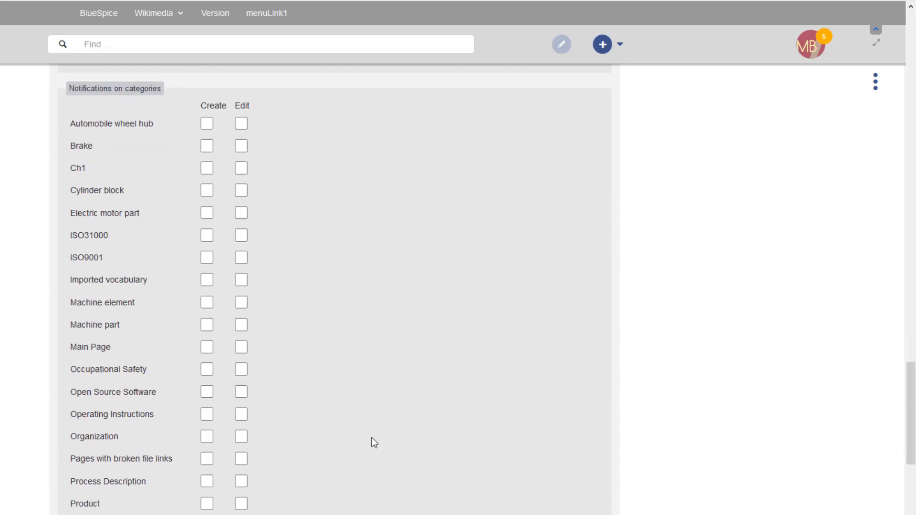
pyautogui.click(207, 369)
# - Add QM, OM and Products to the preferred namespaces of the extended search and save the preferences
pyautogui.scroll(15, 450, 394)
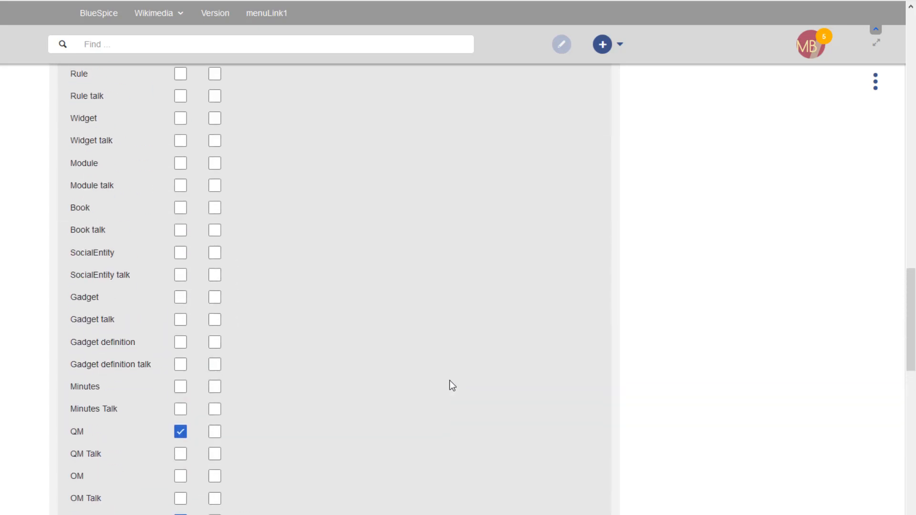
pyautogui.scroll(6, 432, 384)
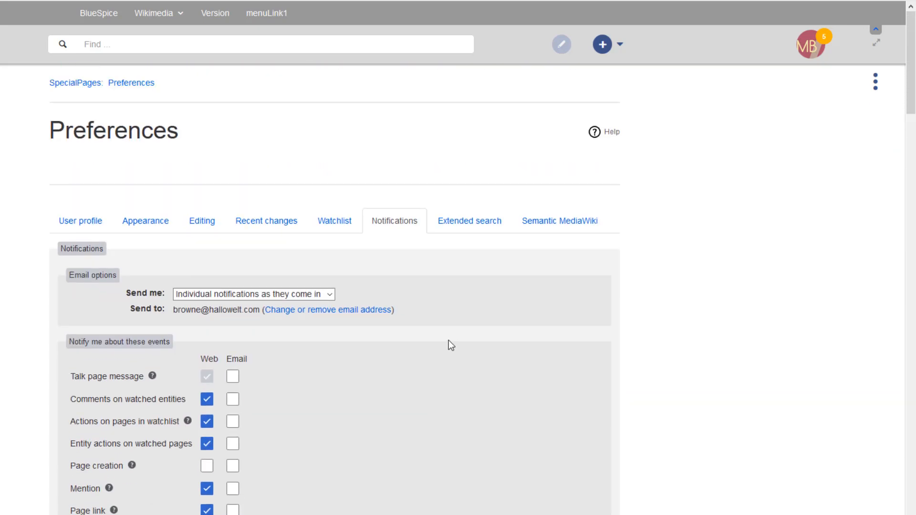
pyautogui.click(478, 216)
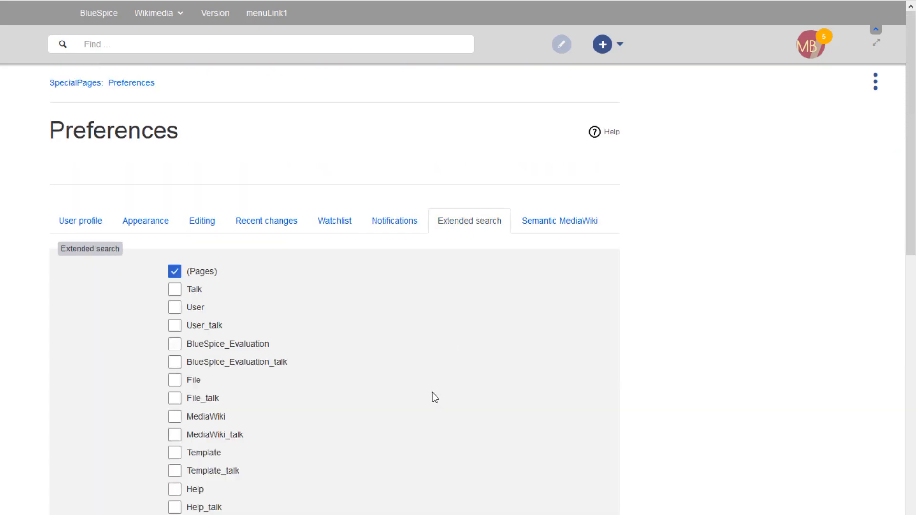
pyautogui.scroll(-8, 432, 391)
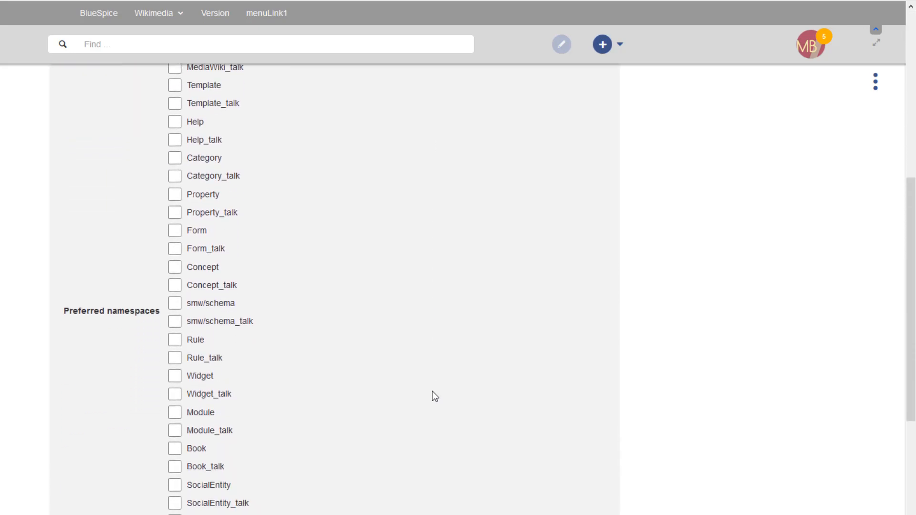
pyautogui.scroll(-7, 434, 396)
pyautogui.click(175, 328)
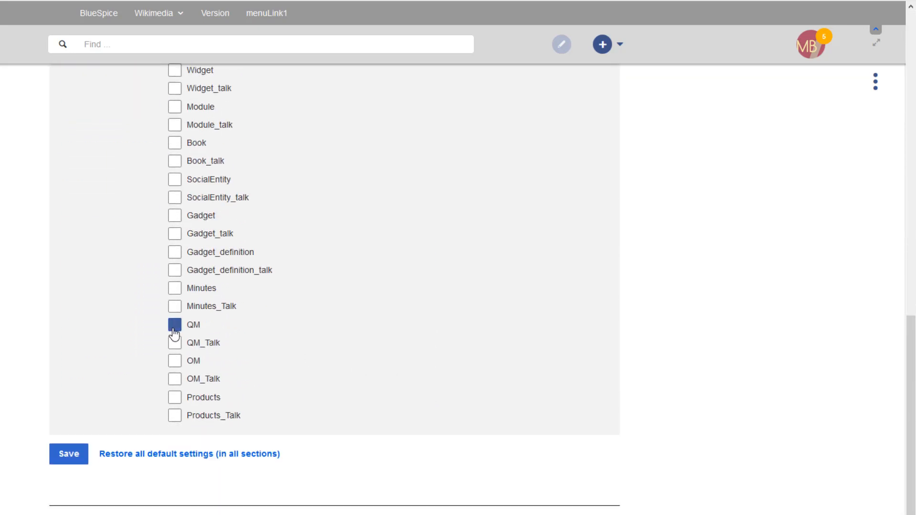
pyautogui.click(173, 363)
pyautogui.click(174, 399)
pyautogui.click(66, 458)
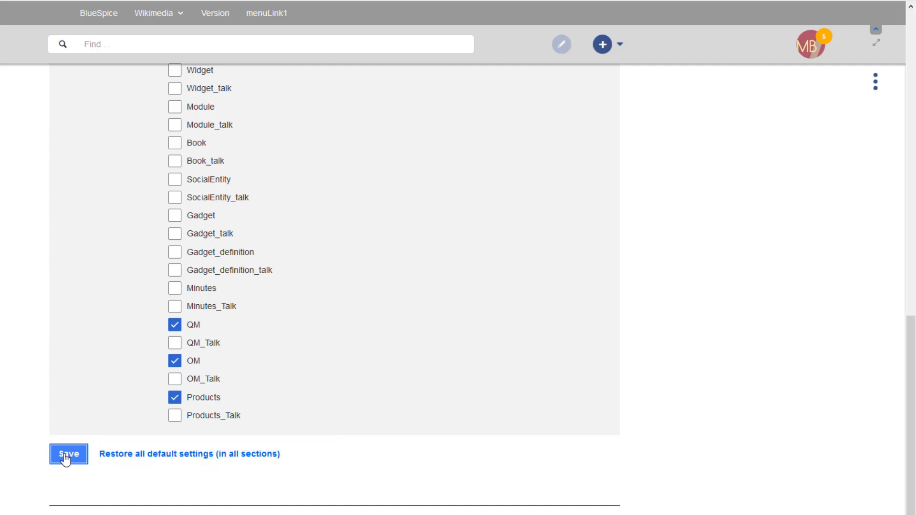
pyautogui.click(68, 455)
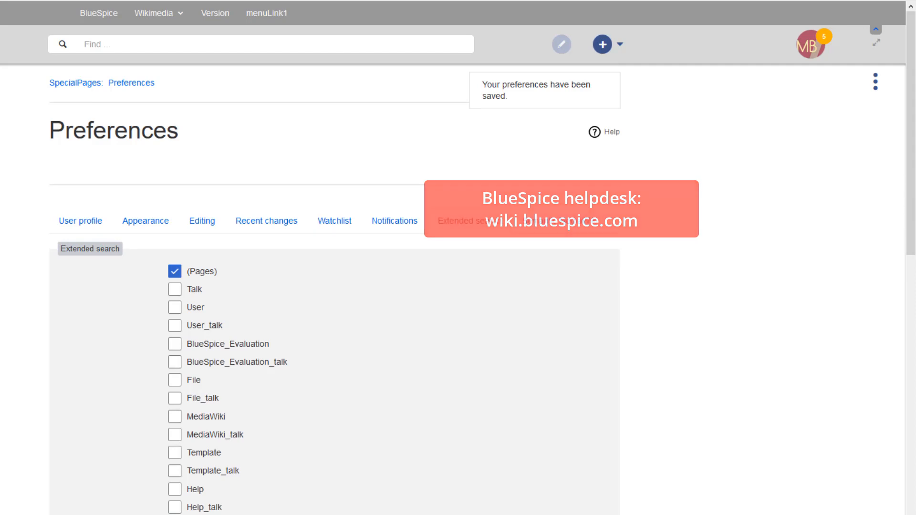
# - Go to the unread notifications, view the Germany page from its creation notification, and return to the list
pyautogui.click(812, 51)
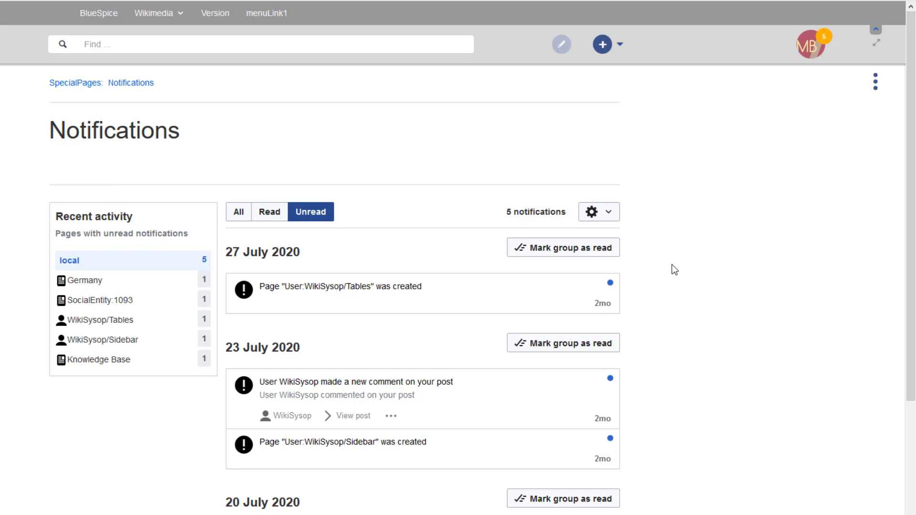
pyautogui.scroll(-5, 672, 264)
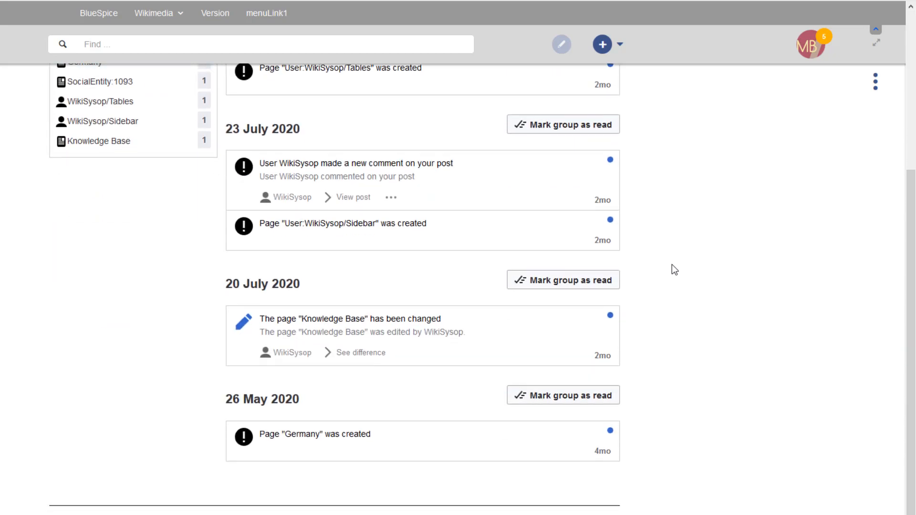
pyautogui.click(333, 444)
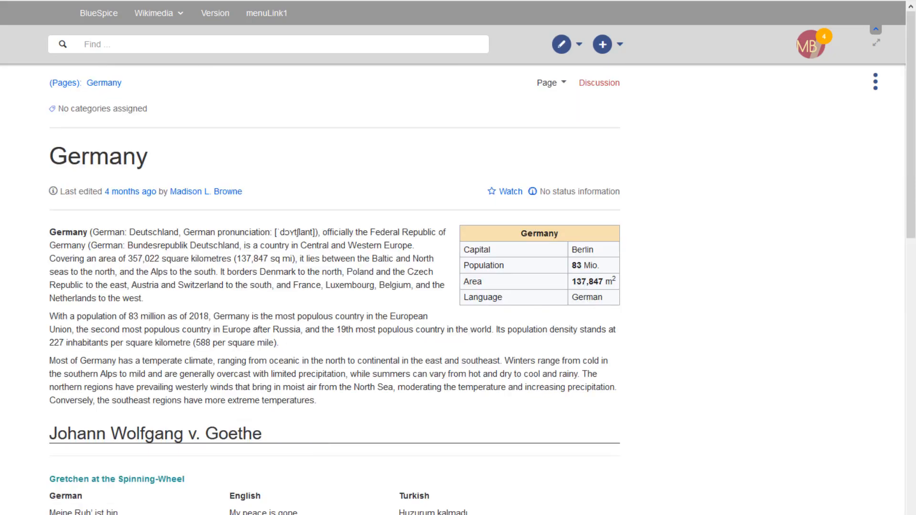
pyautogui.hotkey('alt', 'Left')
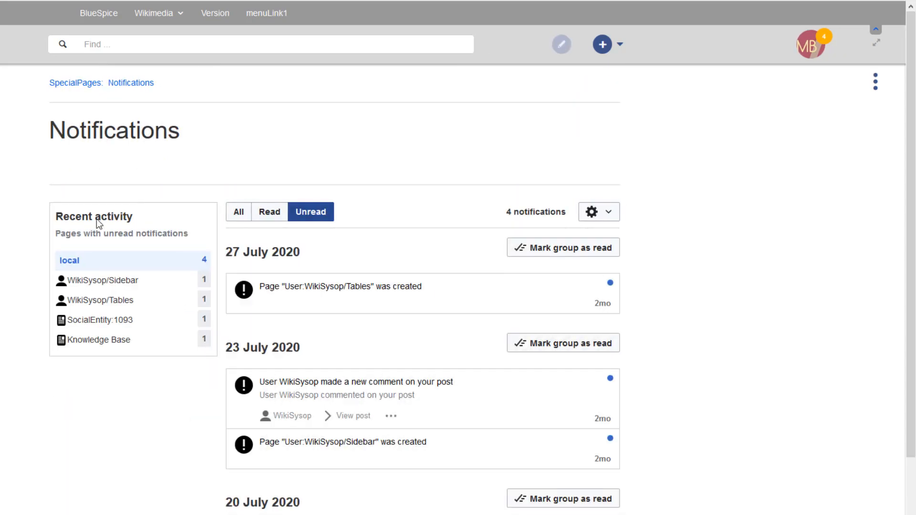
# - Mark the 20 July 2020 notification group as read and mark all remaining notifications of the local wiki as read
pyautogui.scroll(-3, 677, 333)
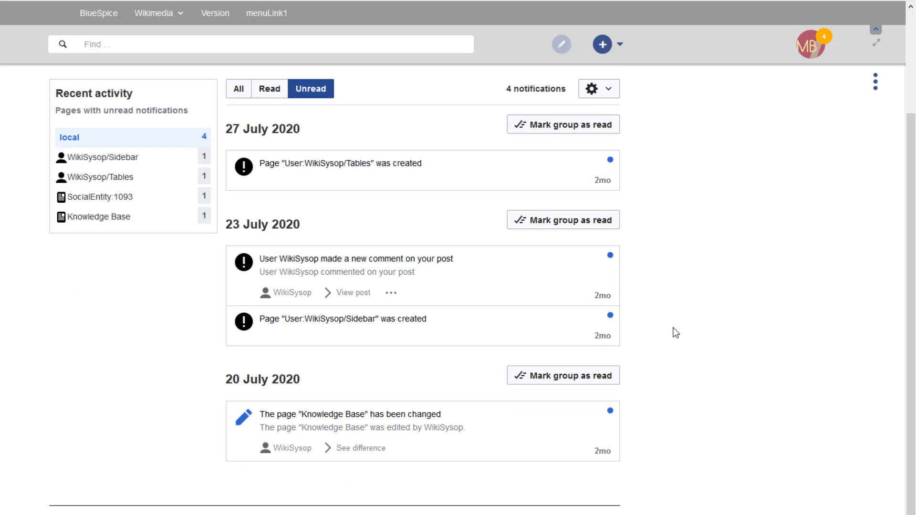
pyautogui.click(555, 377)
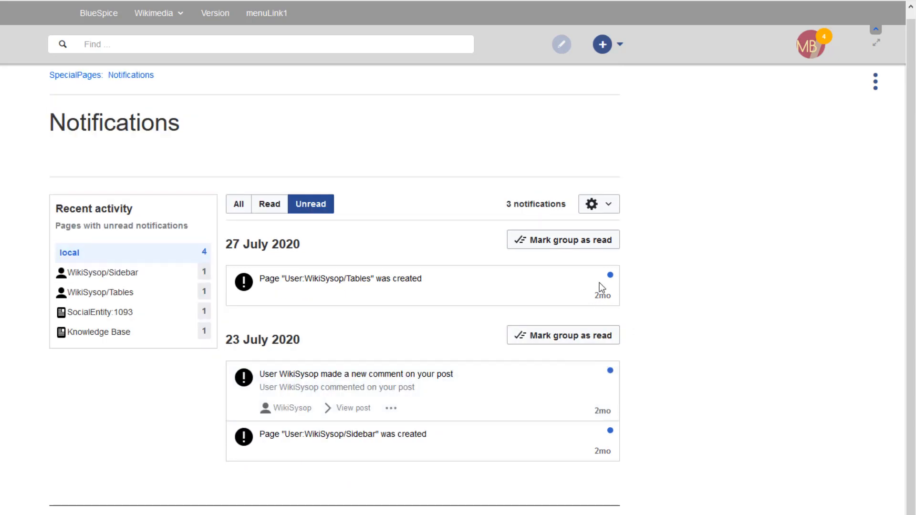
pyautogui.click(613, 209)
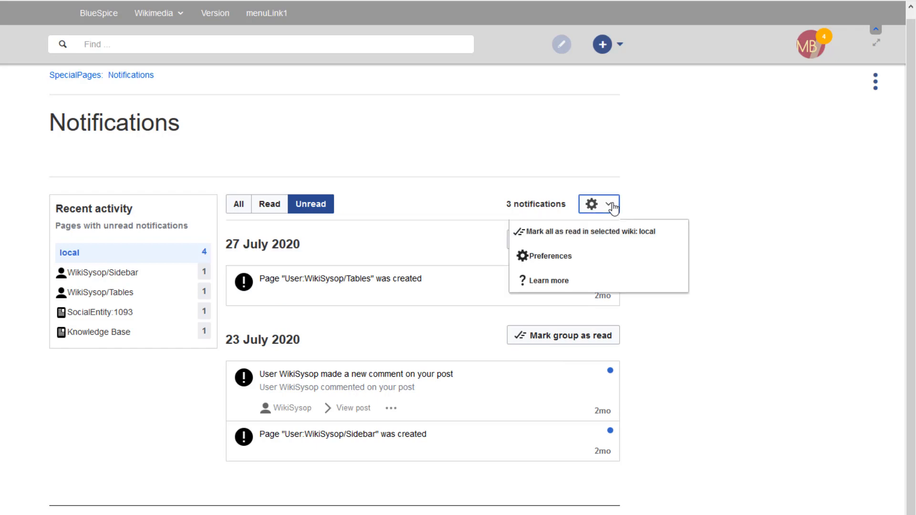
pyautogui.click(601, 232)
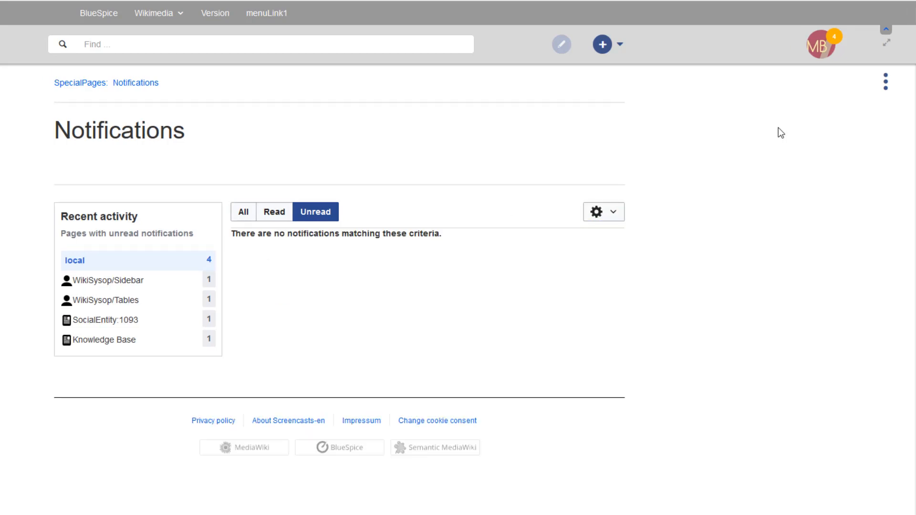
# - Go to the user dashboard and look through the portlets available for adding, without adding one
pyautogui.click(817, 55)
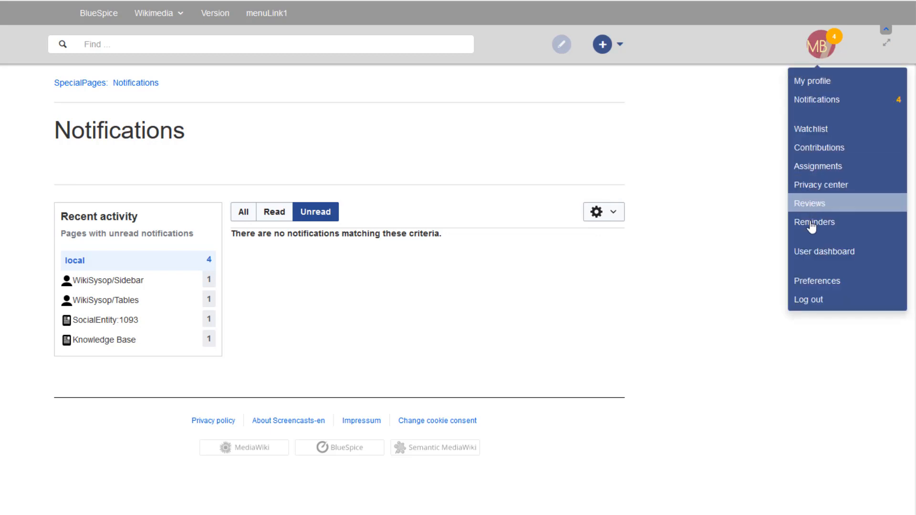
pyautogui.click(813, 260)
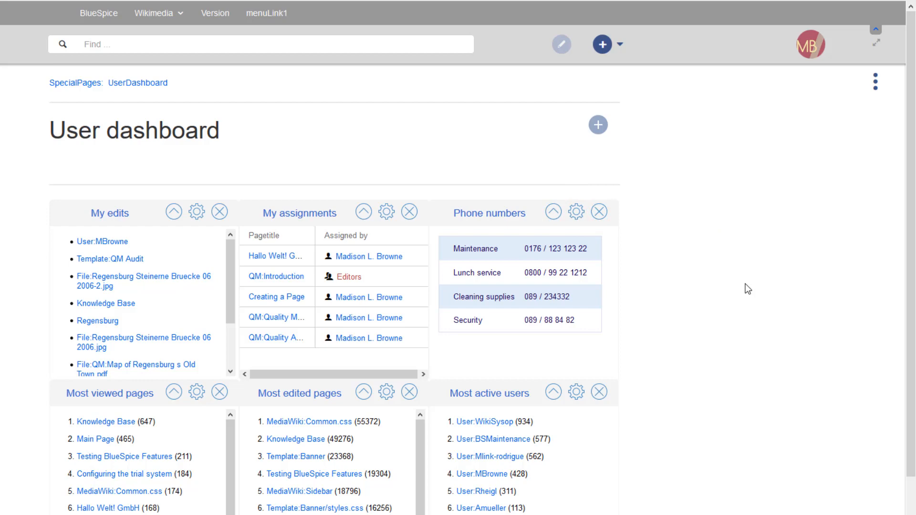
pyautogui.click(598, 125)
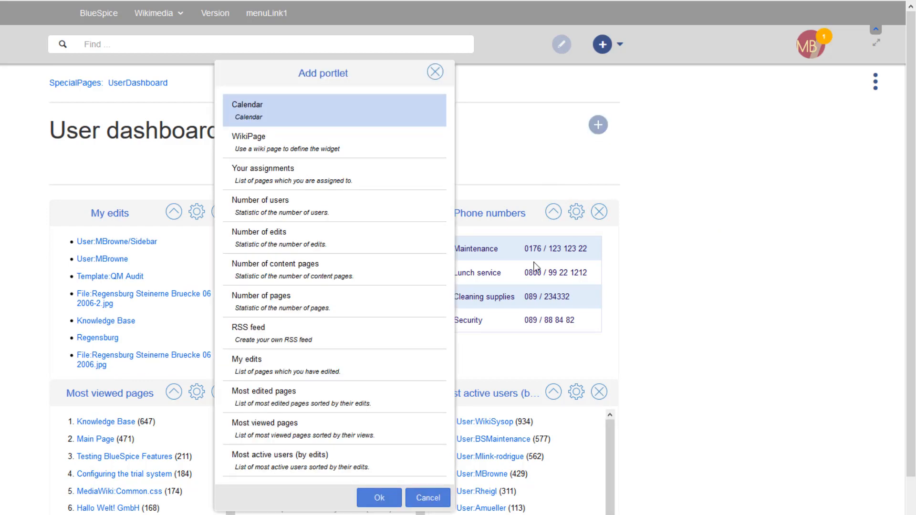
pyautogui.click(426, 503)
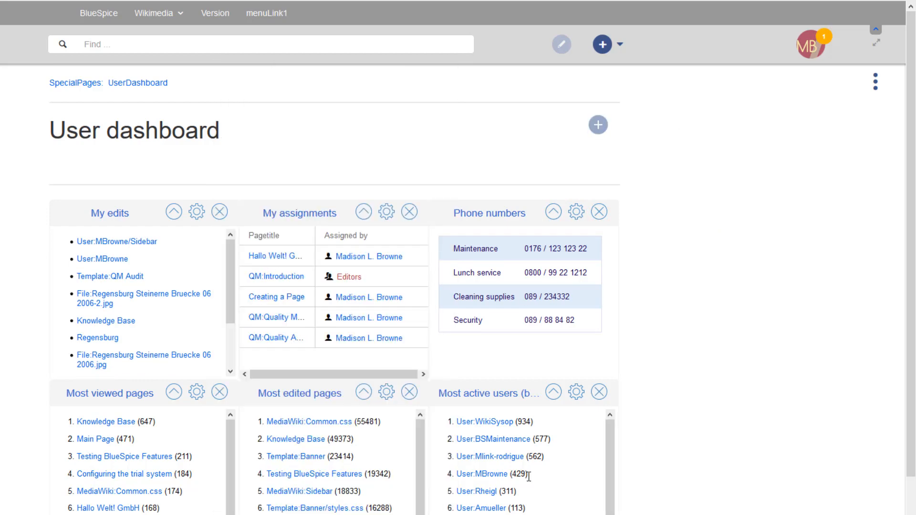
# - Remove the Most active users portlet and rearrange the dashboard's first row as Phone numbers, My assignments, My edits
pyautogui.click(599, 393)
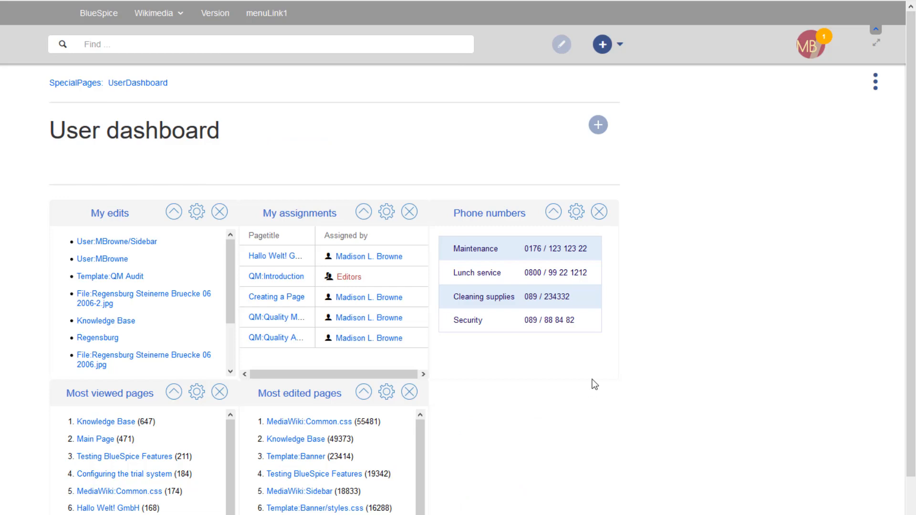
pyautogui.moveTo(487, 212); pyautogui.dragTo(90, 212)
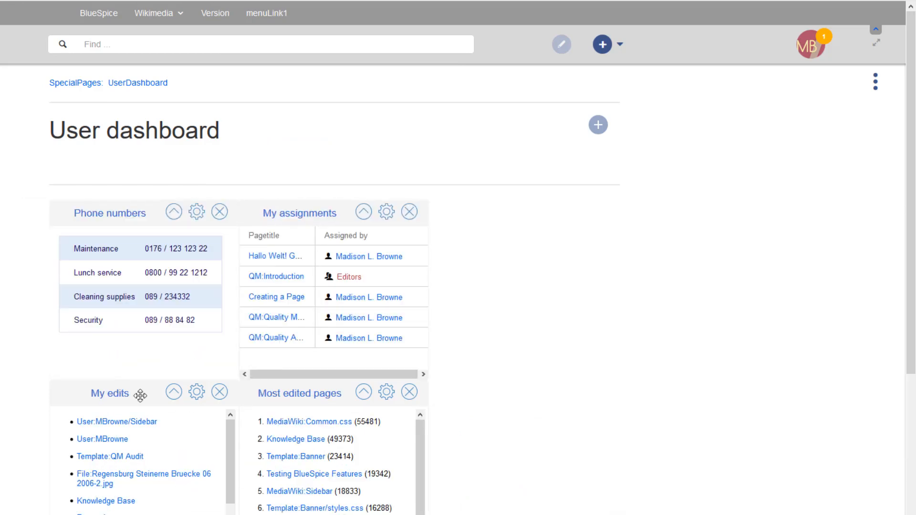
pyautogui.moveTo(138, 395); pyautogui.dragTo(511, 211)
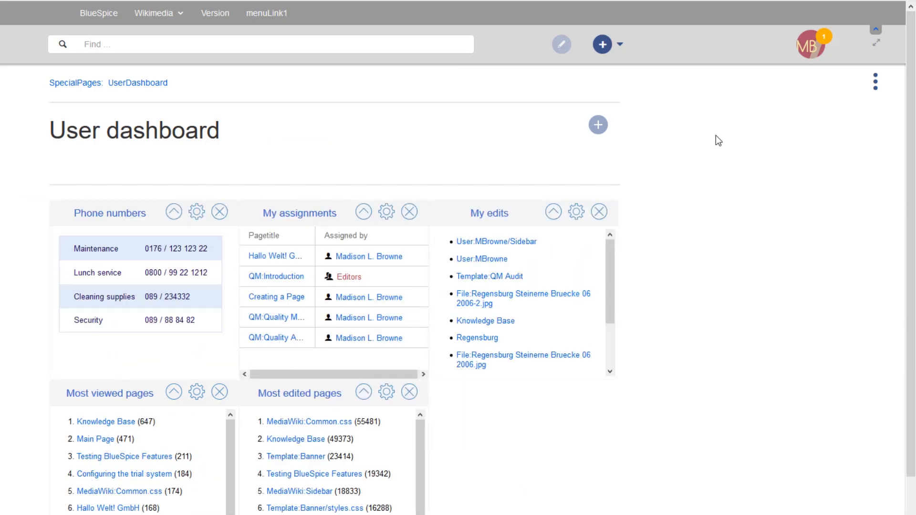
# - Go to the privacy center and examine its anonymization, account deletion, data export and privacy consent options
pyautogui.click(811, 47)
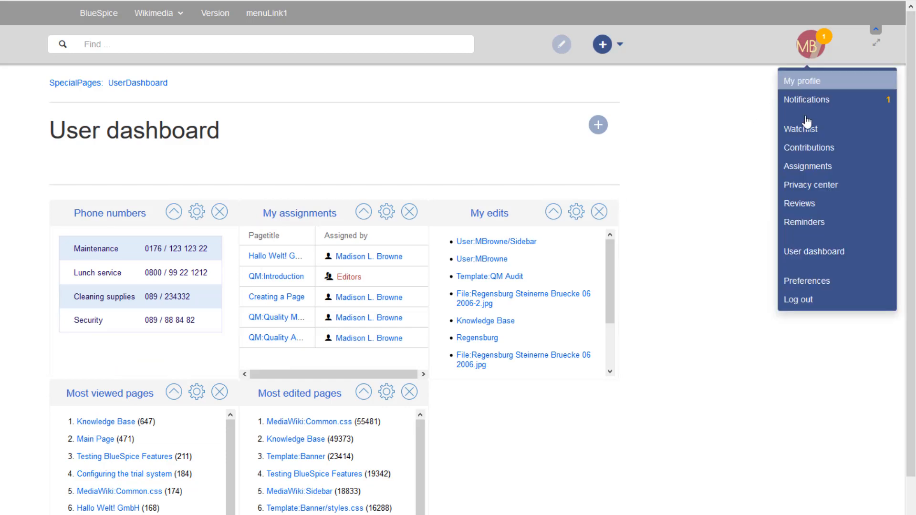
pyautogui.click(806, 189)
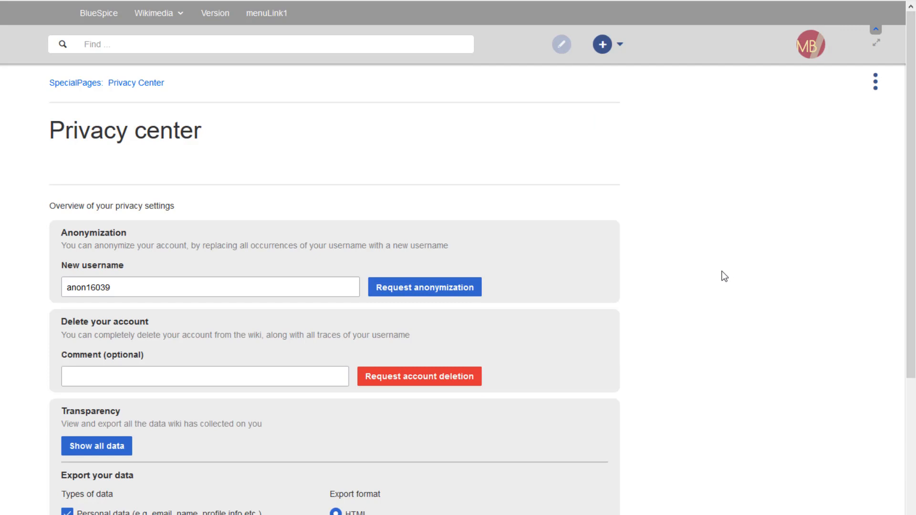
pyautogui.scroll(-5, 724, 277)
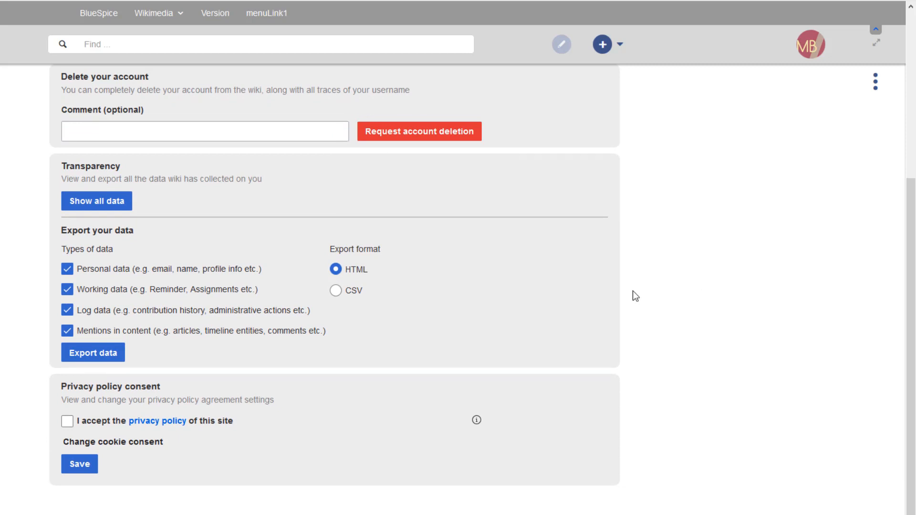
# - Accept the site's privacy policy in the privacy consent section and save the preference
pyautogui.click(68, 423)
pyautogui.click(81, 470)
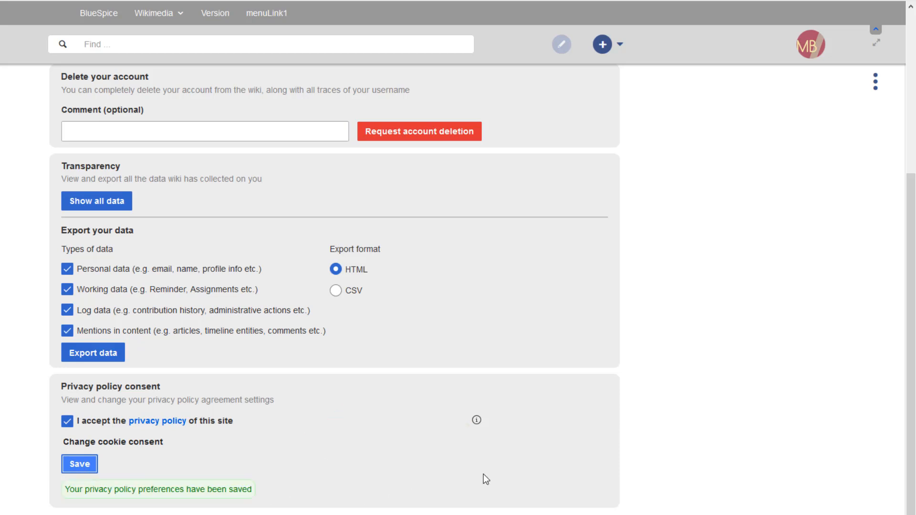
pyautogui.click(812, 54)
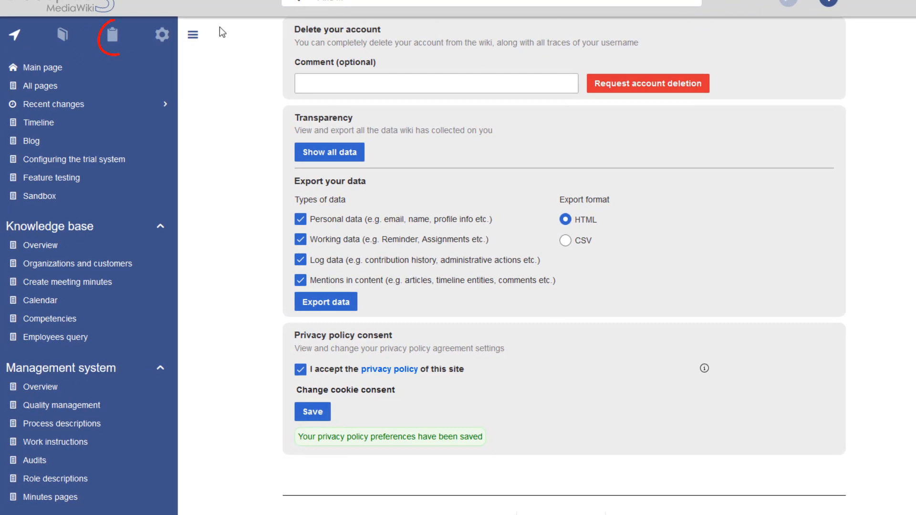
# - Open the personal sidebar for editing and add the heading "* My Quicklinks" above the existing entries
pyautogui.click(110, 41)
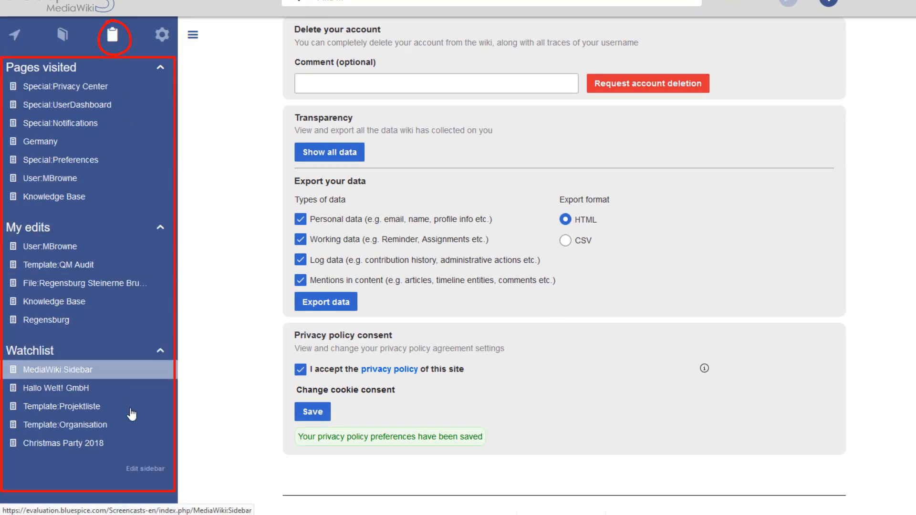
pyautogui.click(144, 470)
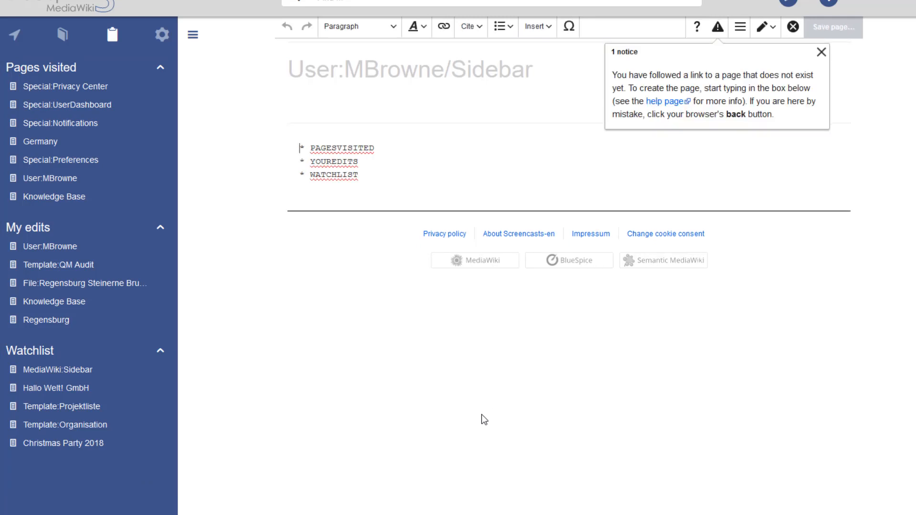
pyautogui.press('Return')
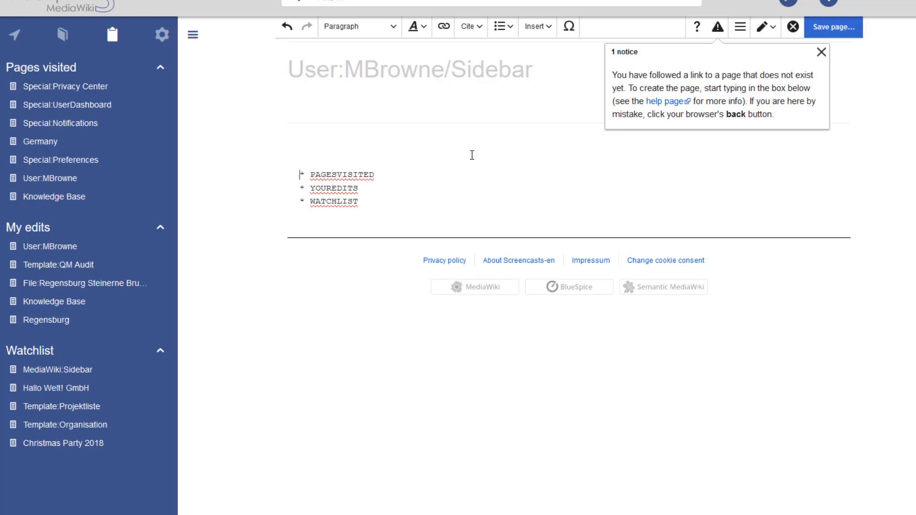
pyautogui.click(312, 151)
pyautogui.write('* My Quicklinks')
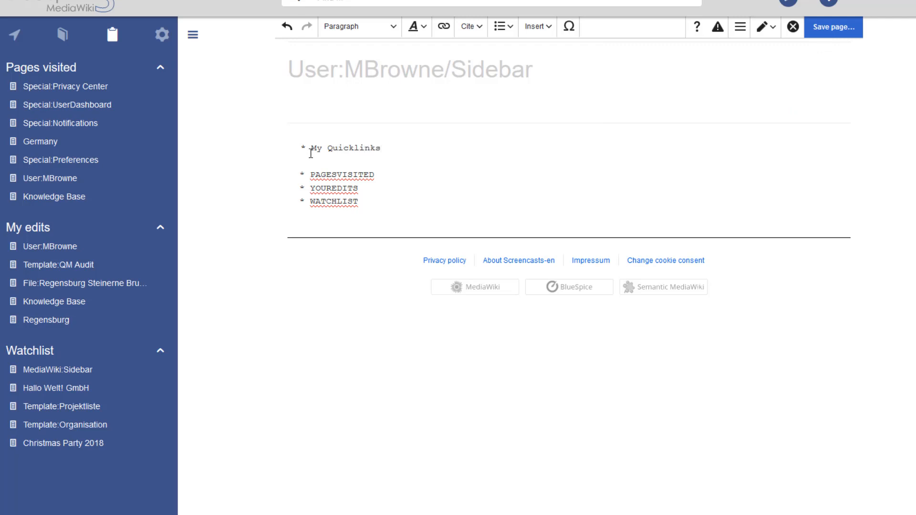
# - Add the second-level entry "** [[Regensburg]]" under the My Quicklinks heading
pyautogui.press('Return')
pyautogui.write('[[')
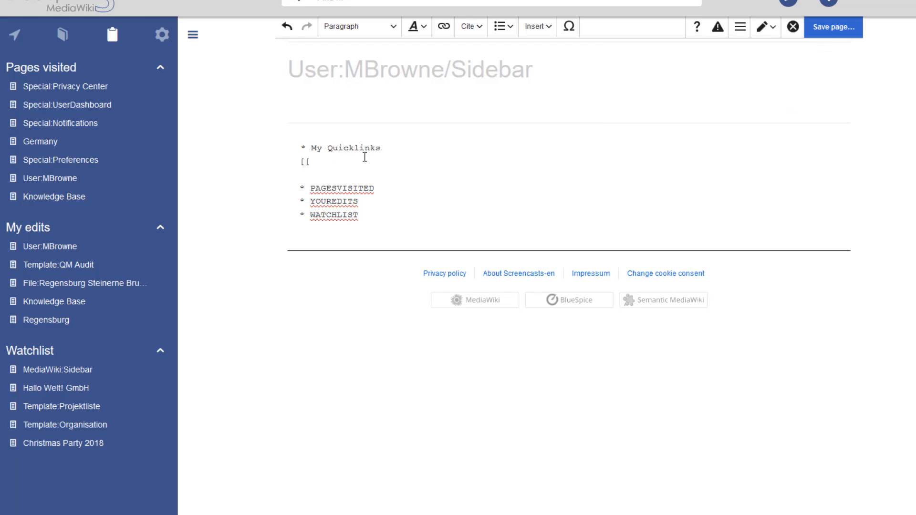
pyautogui.write('Regensburg')
pyautogui.press('Home')
pyautogui.write('**')
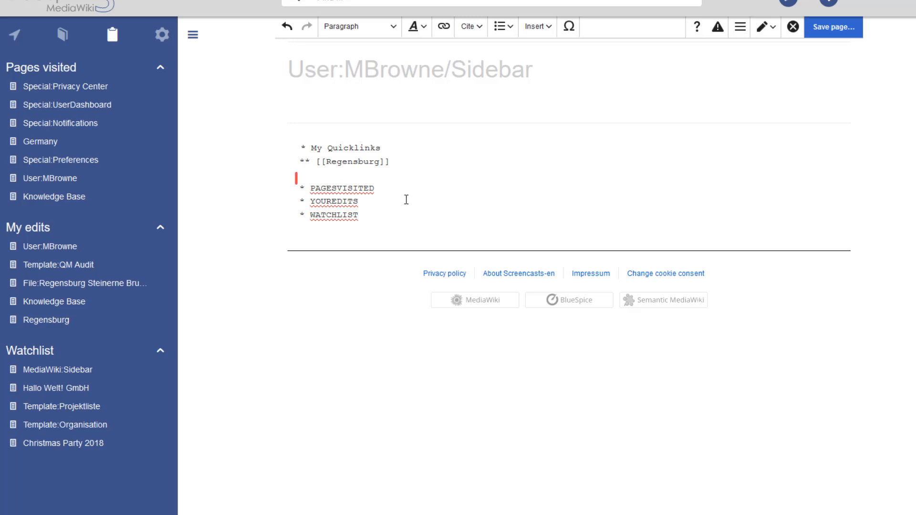
# - Delete the PAGESVISITED and YOUREDITS entries from the sidebar page and save it without a summary
pyautogui.moveTo(389, 199); pyautogui.dragTo(289, 186)
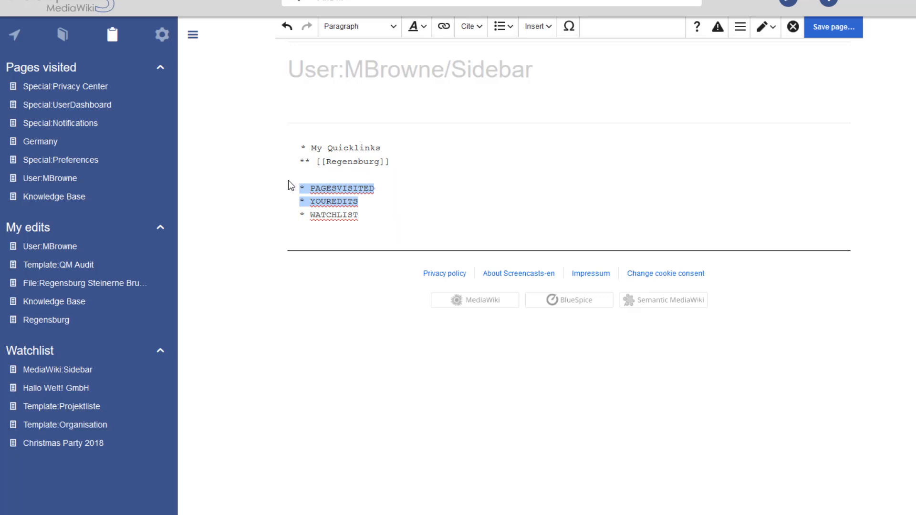
pyautogui.press('BackSpace')
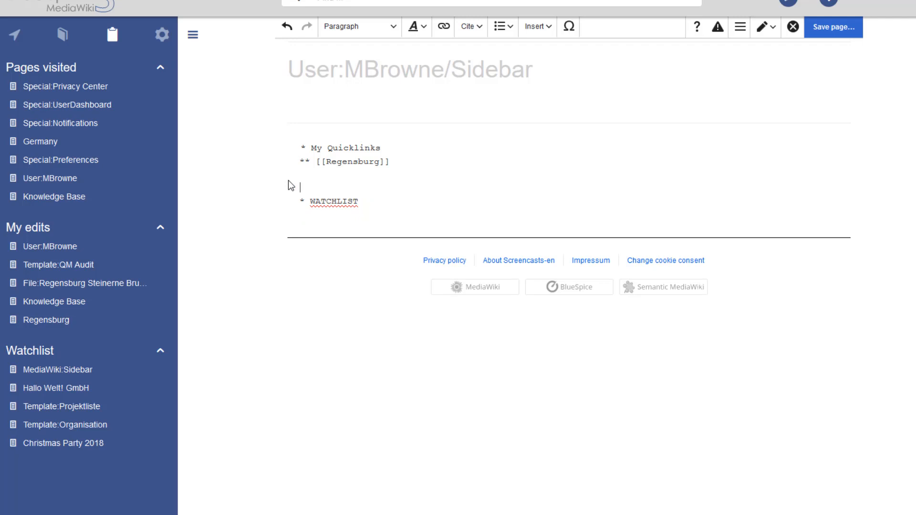
pyautogui.press('BackSpace')
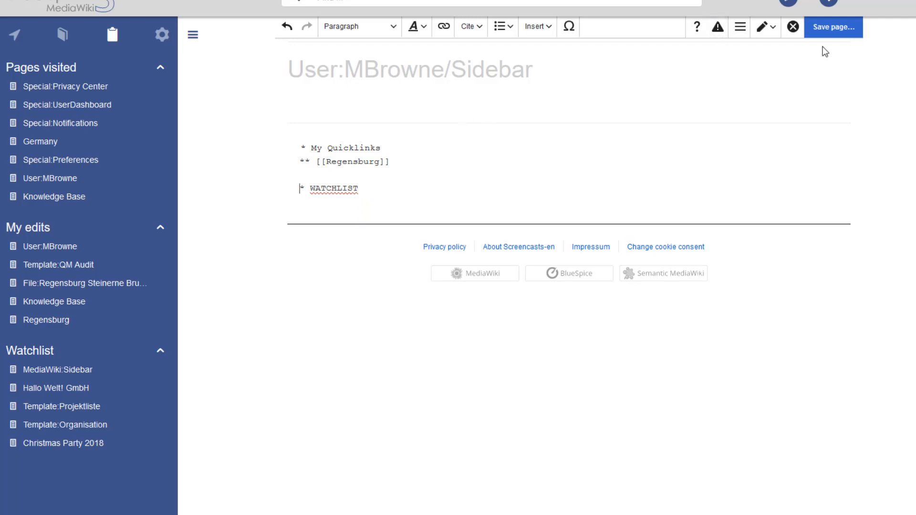
pyautogui.click(828, 29)
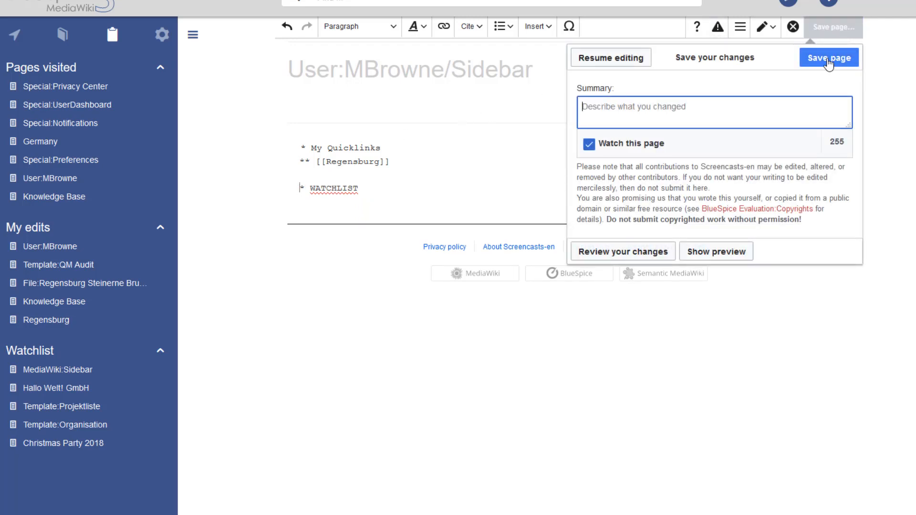
pyautogui.click(829, 57)
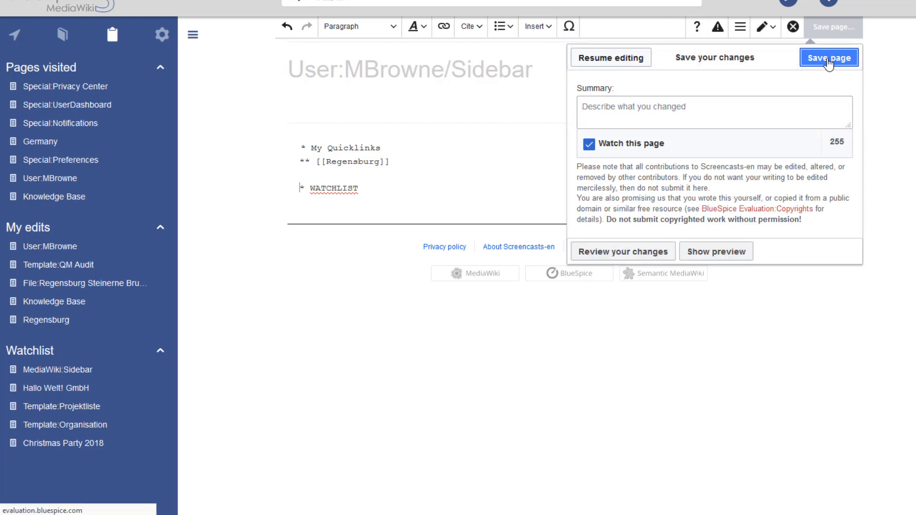